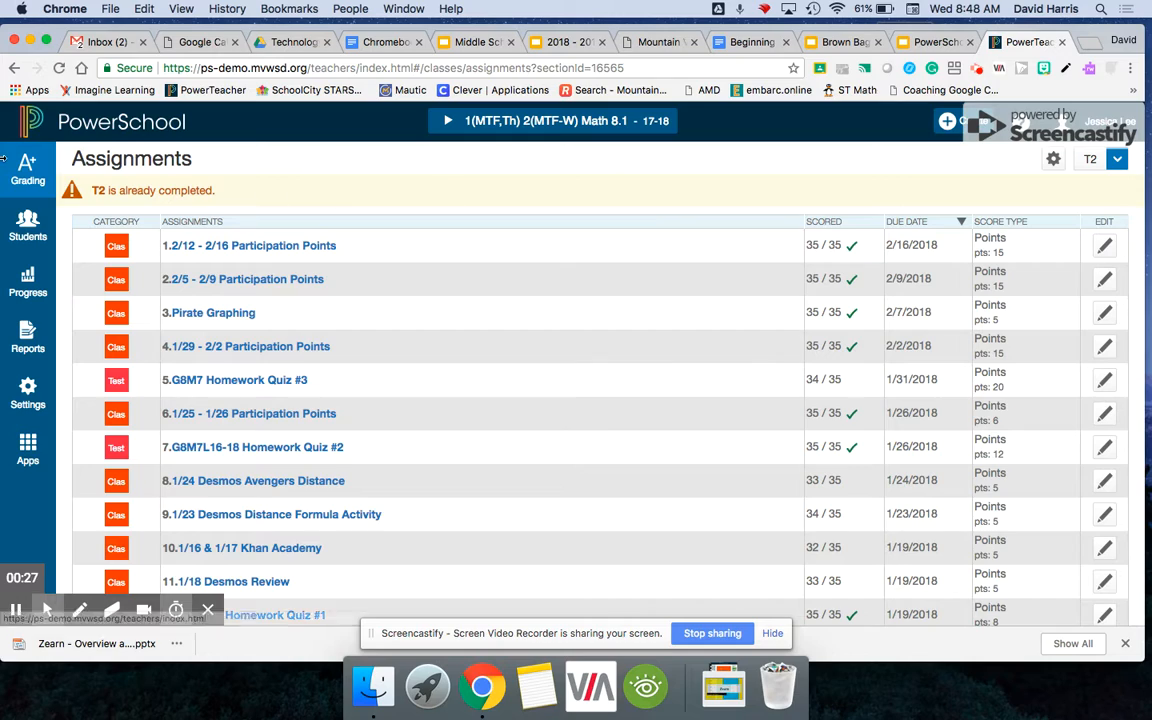
# - Open the grading categories for the class and include the inactive ones in the list
pyautogui.click(32, 173)
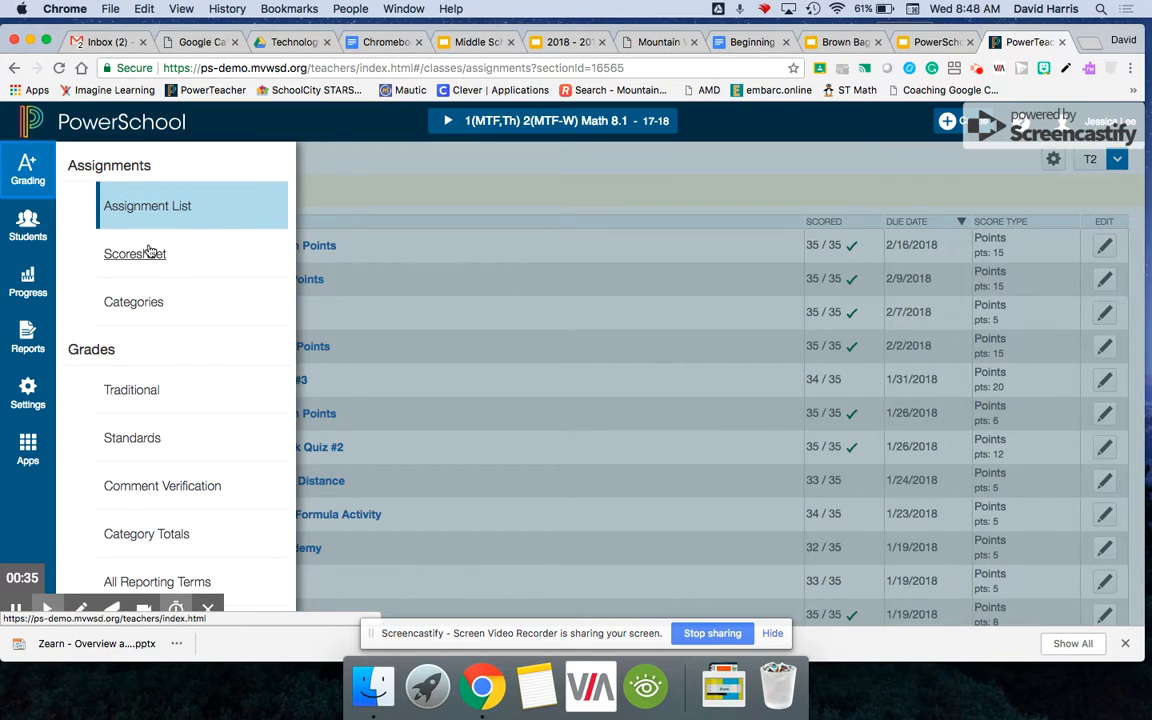
pyautogui.click(137, 302)
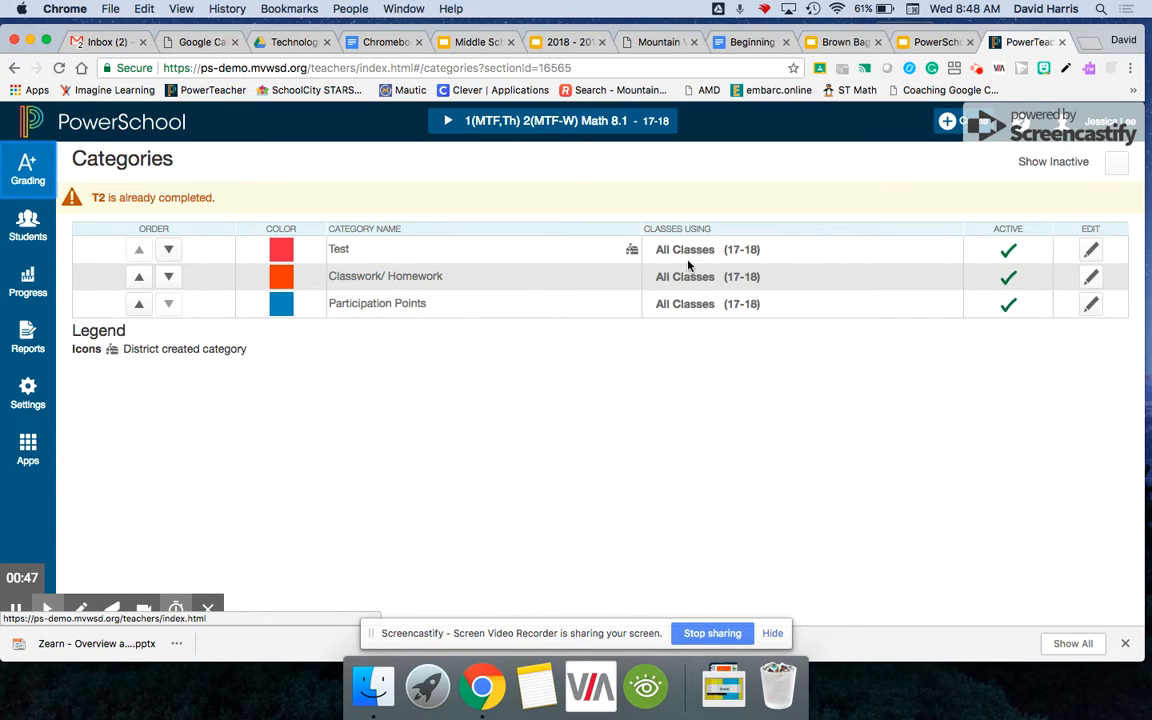
pyautogui.click(1119, 170)
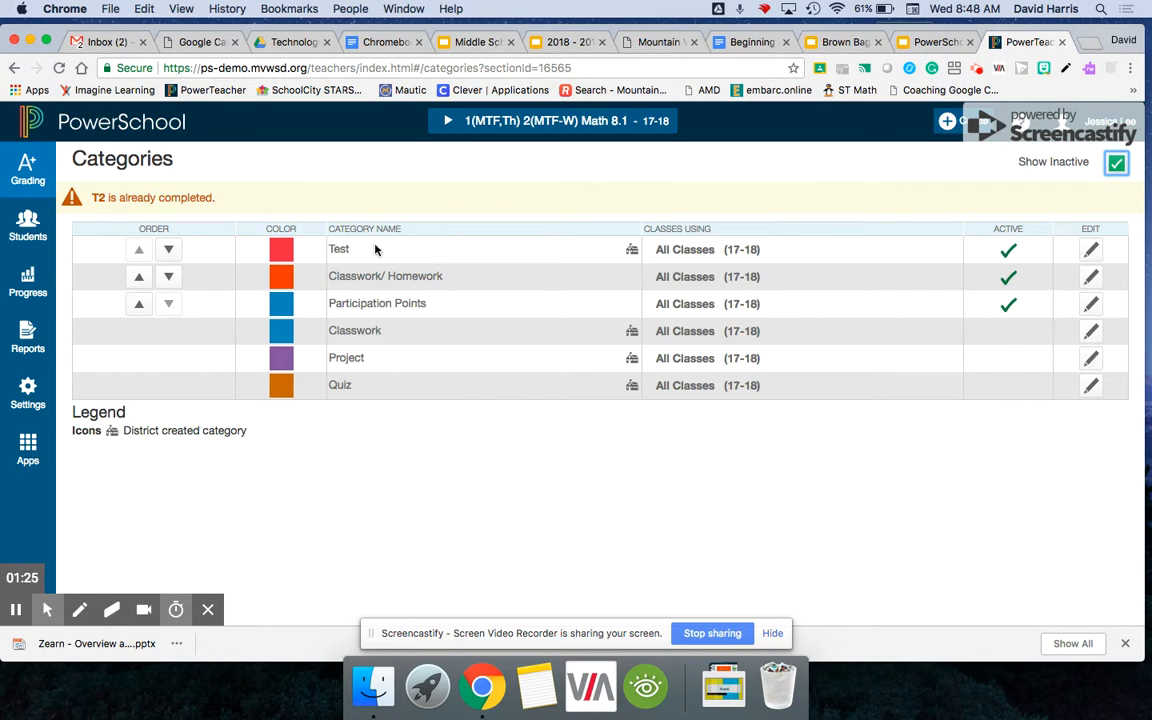
# - Open the Test category for editing and examine its class limits, assignment defaults and the overview of all categories
pyautogui.click(1091, 251)
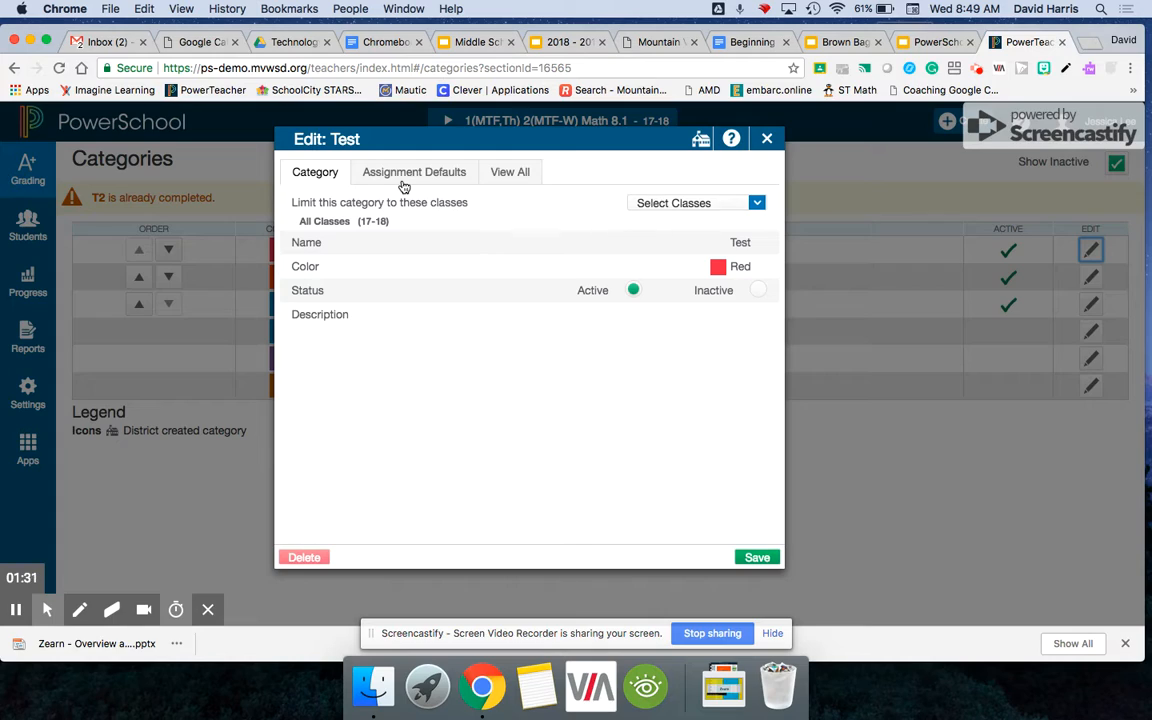
pyautogui.click(733, 201)
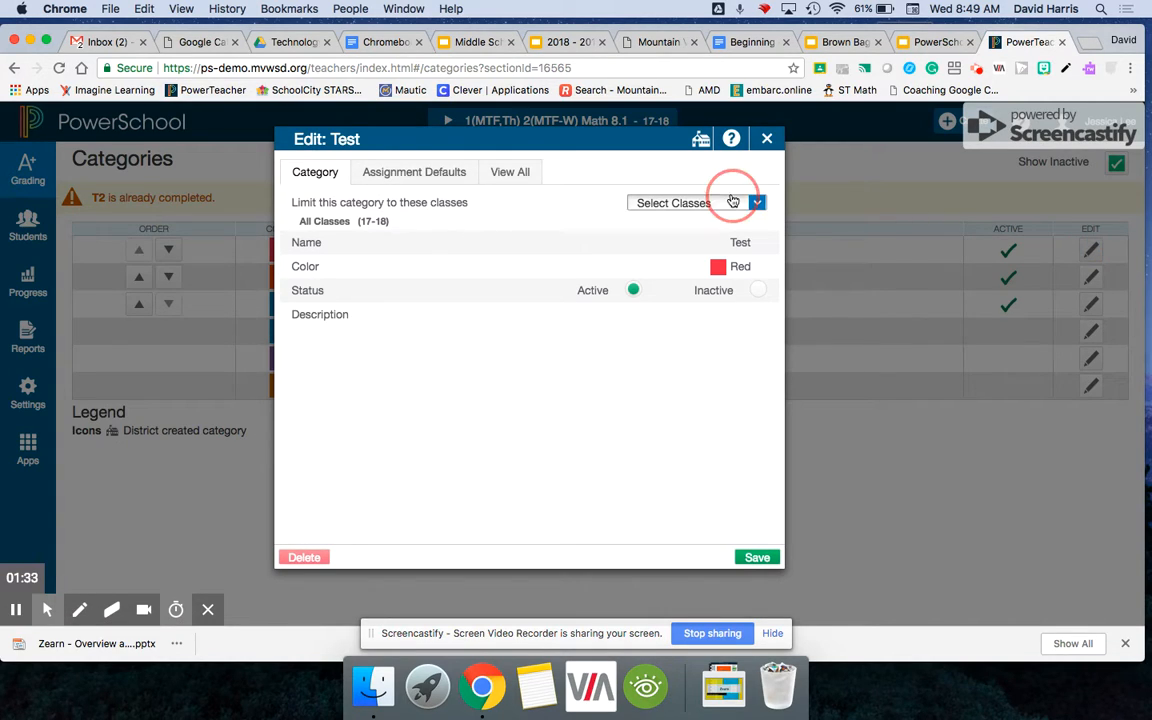
pyautogui.click(620, 175)
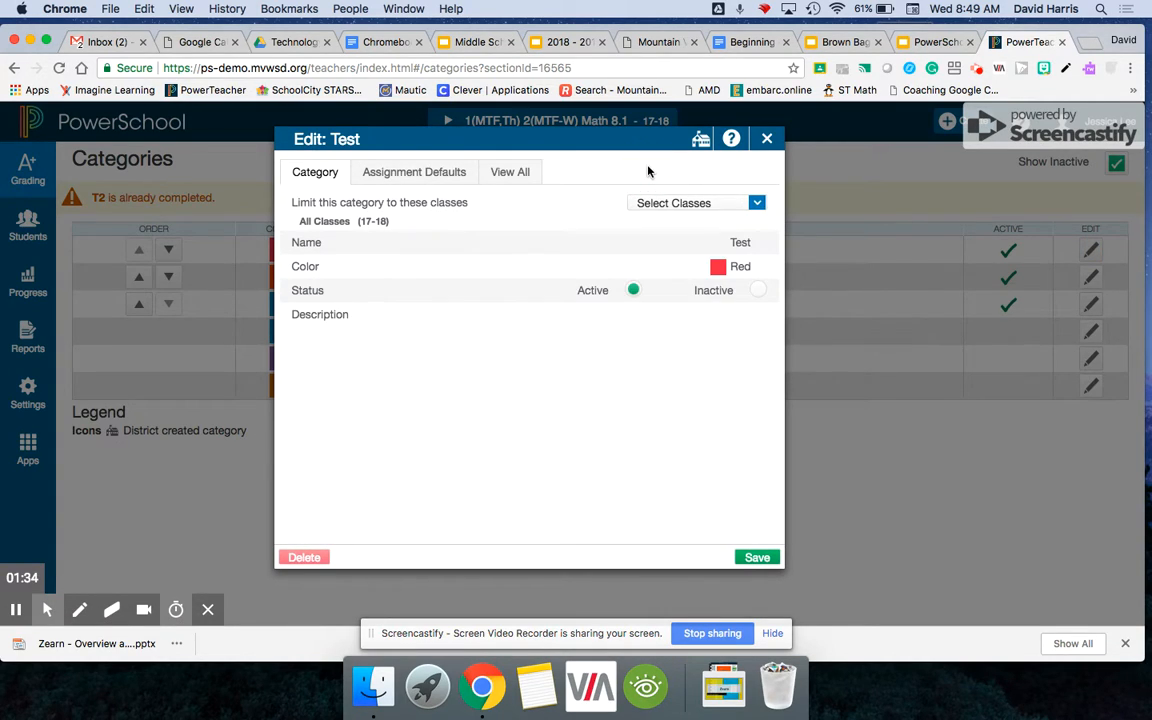
pyautogui.click(436, 172)
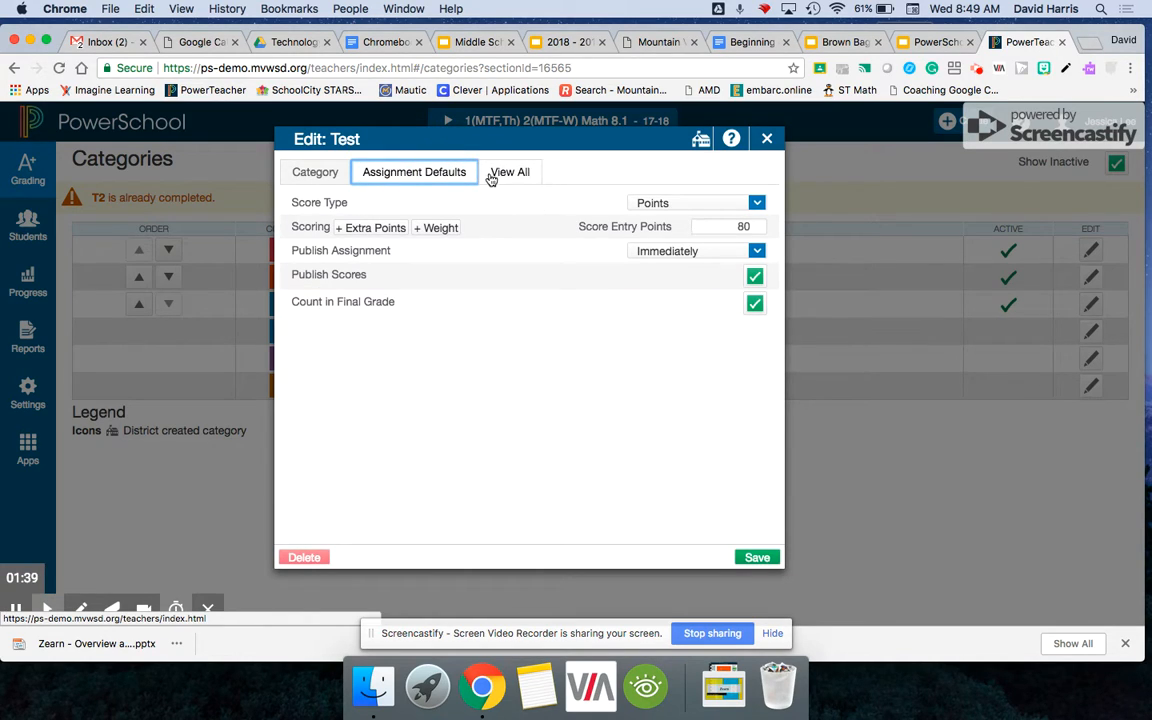
pyautogui.click(492, 172)
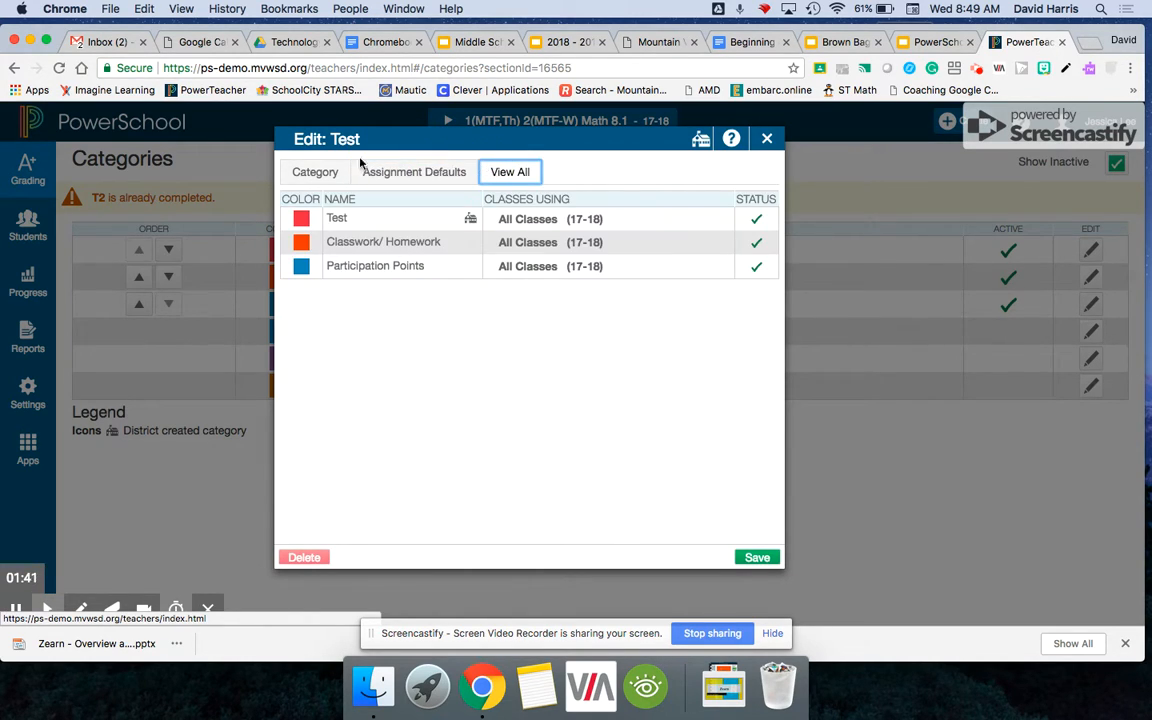
pyautogui.click(317, 172)
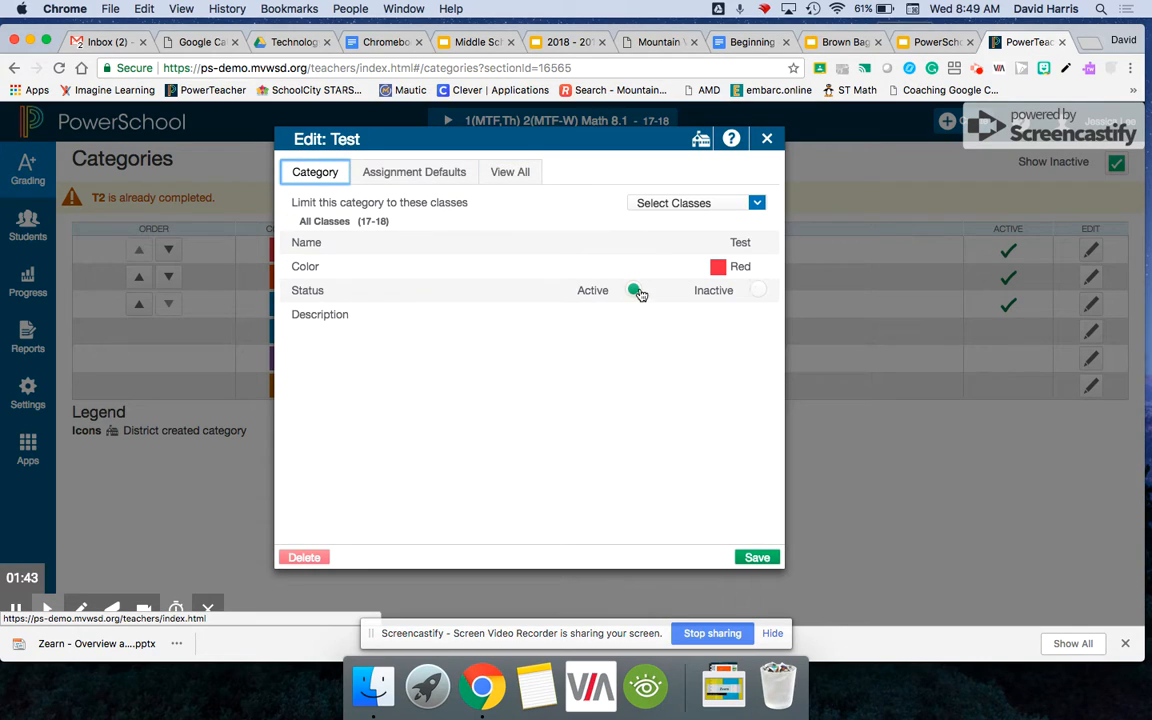
pyautogui.click(760, 291)
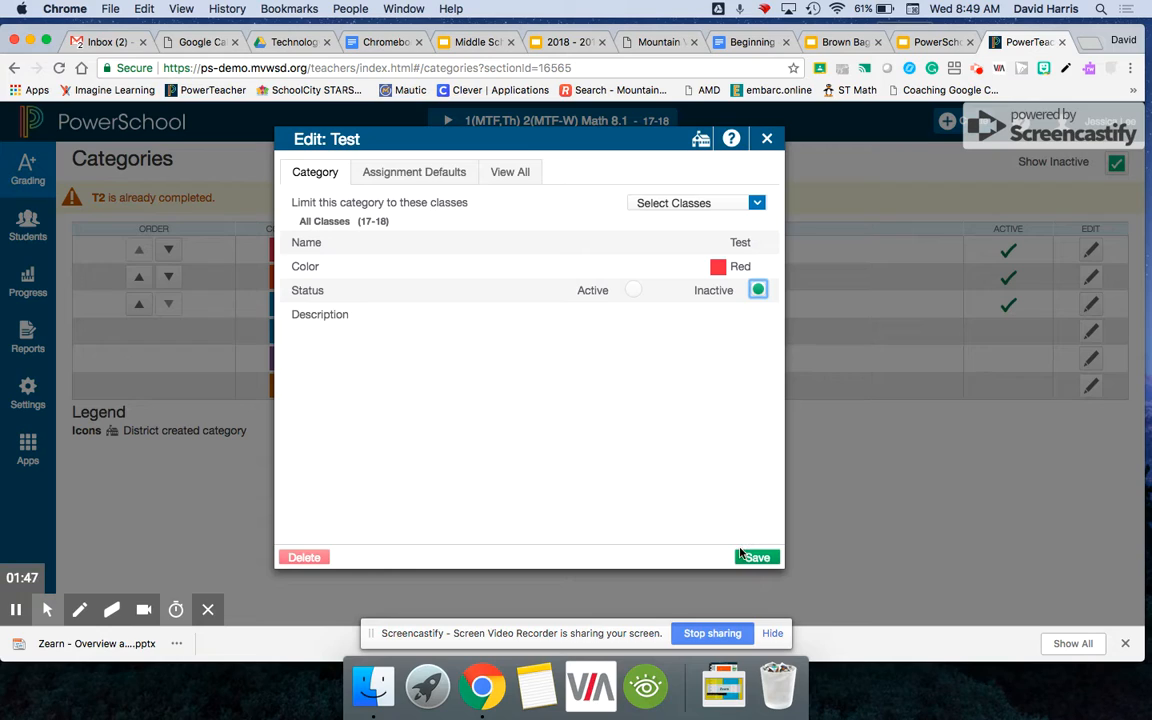
pyautogui.click(632, 291)
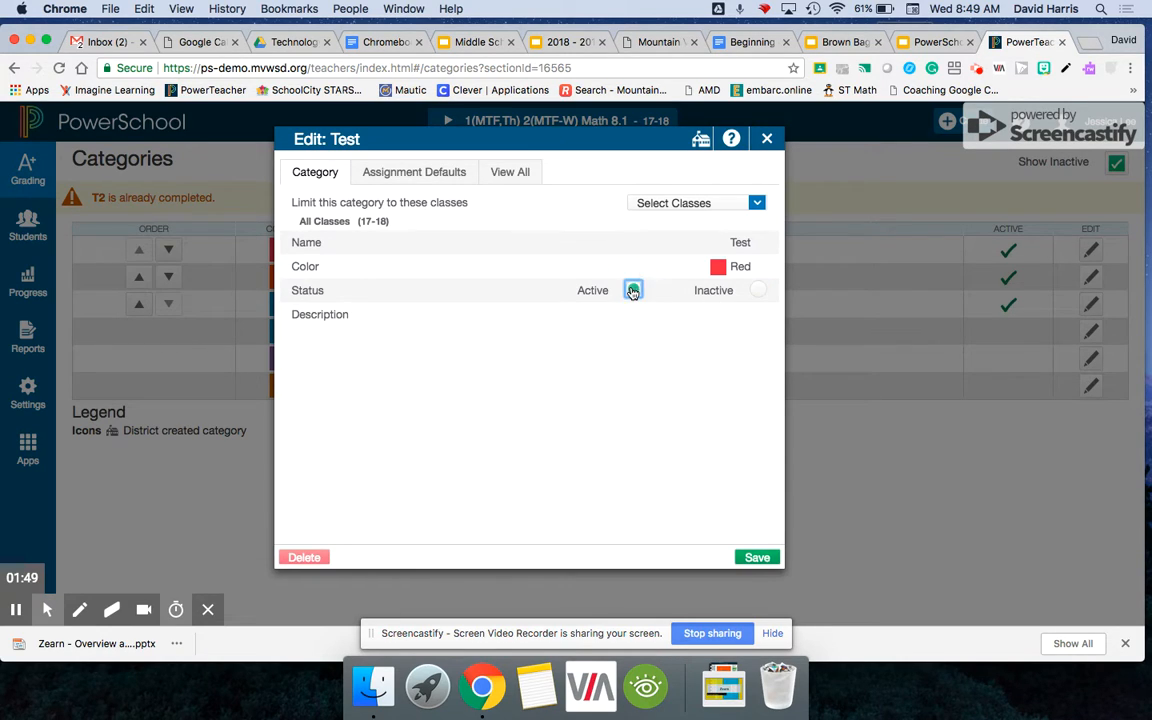
pyautogui.click(767, 138)
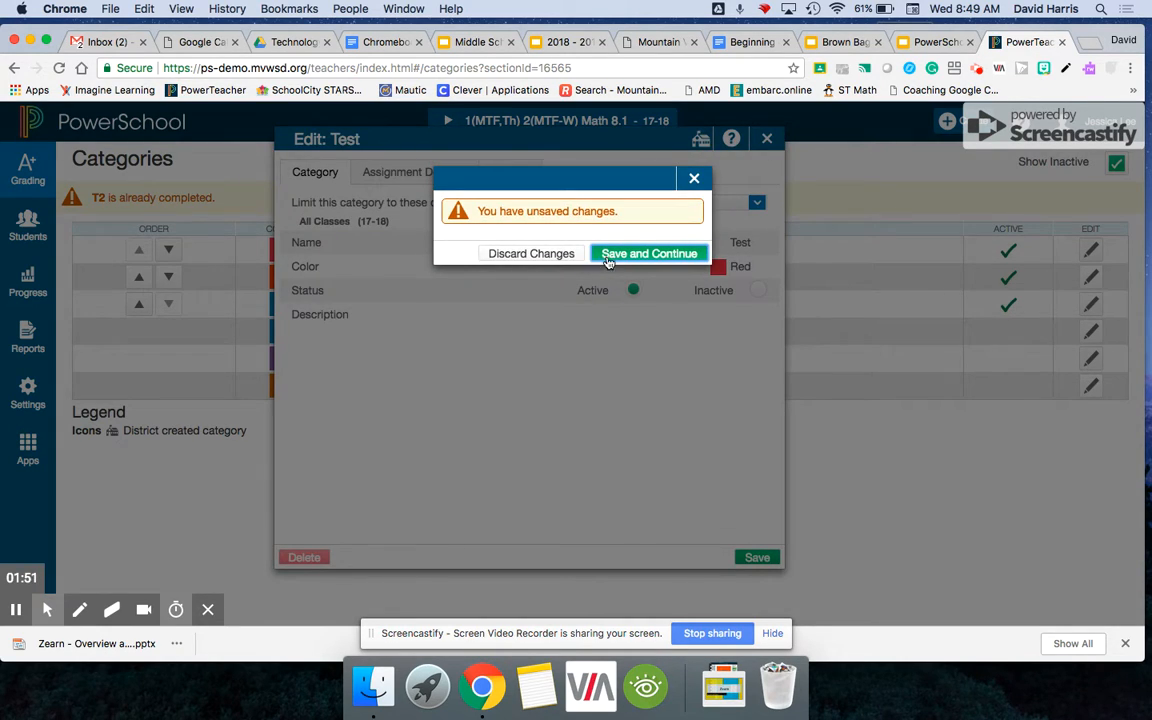
pyautogui.click(532, 253)
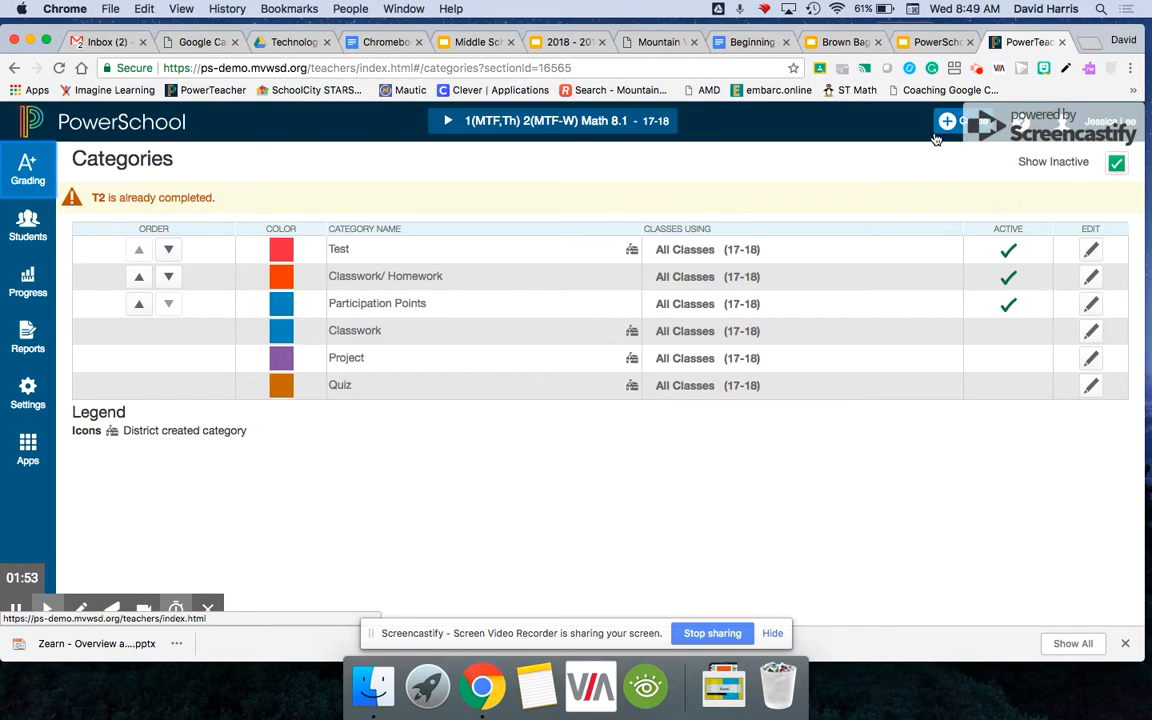
# - Return to the assignment list and start creating a new category
pyautogui.click(28, 165)
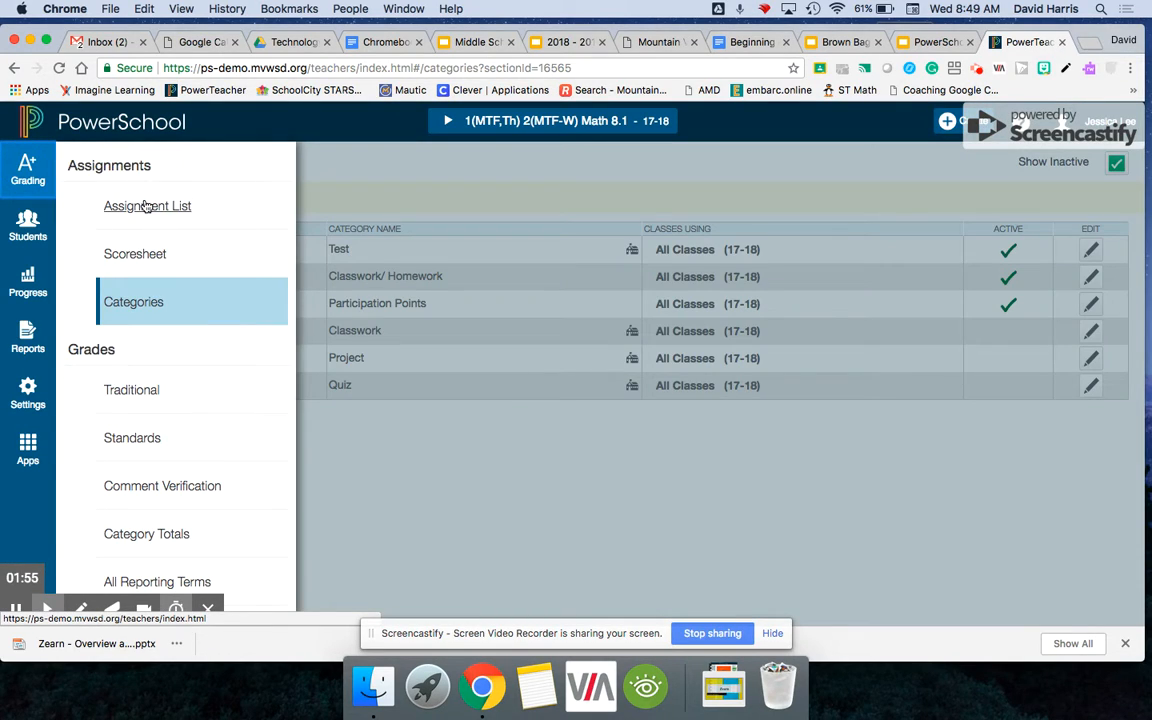
pyautogui.click(146, 206)
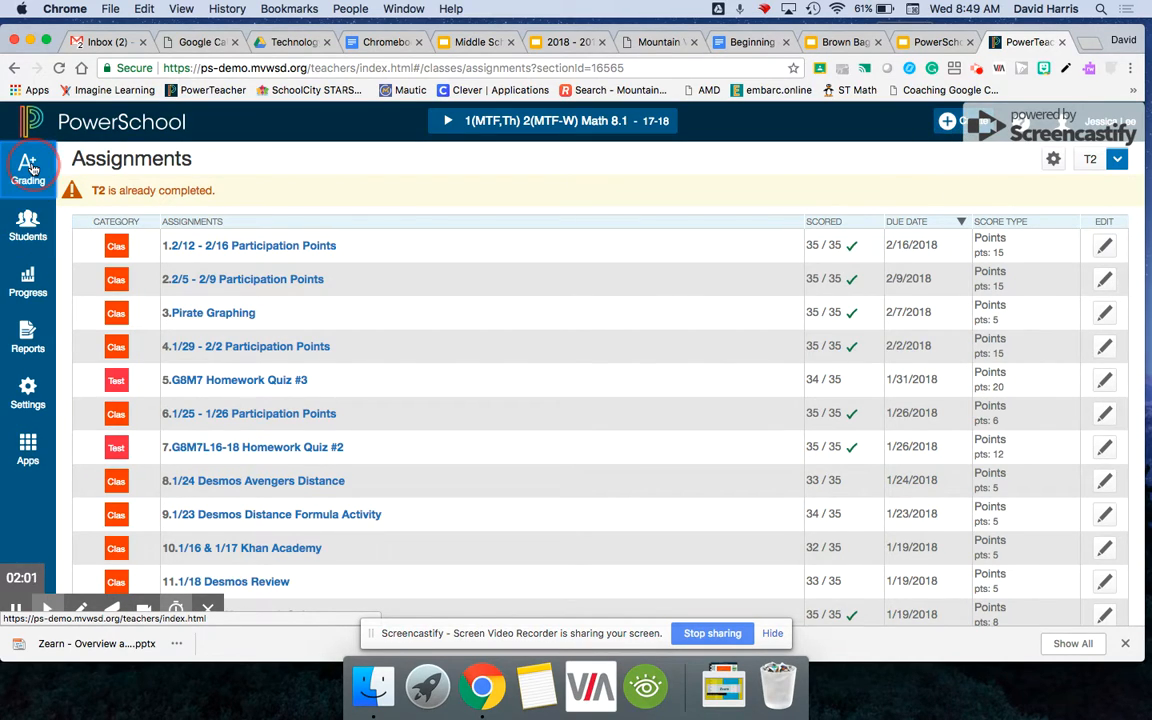
pyautogui.click(40, 165)
pyautogui.click(7, 163)
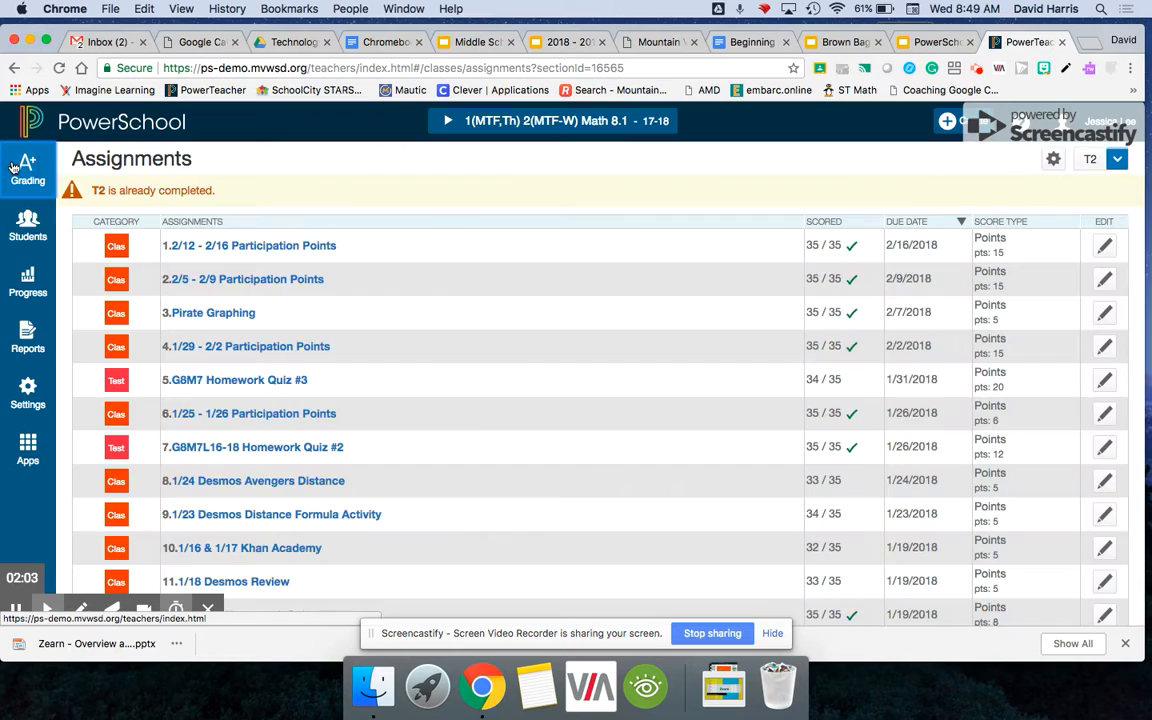
pyautogui.click(976, 126)
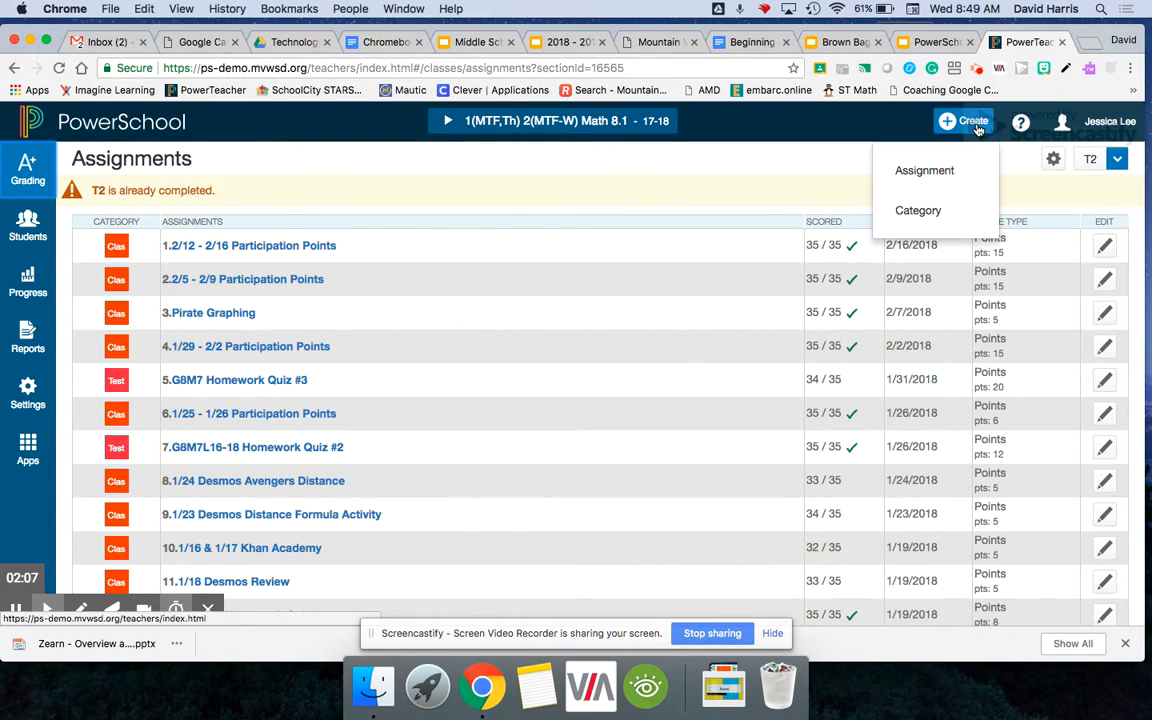
pyautogui.click(948, 219)
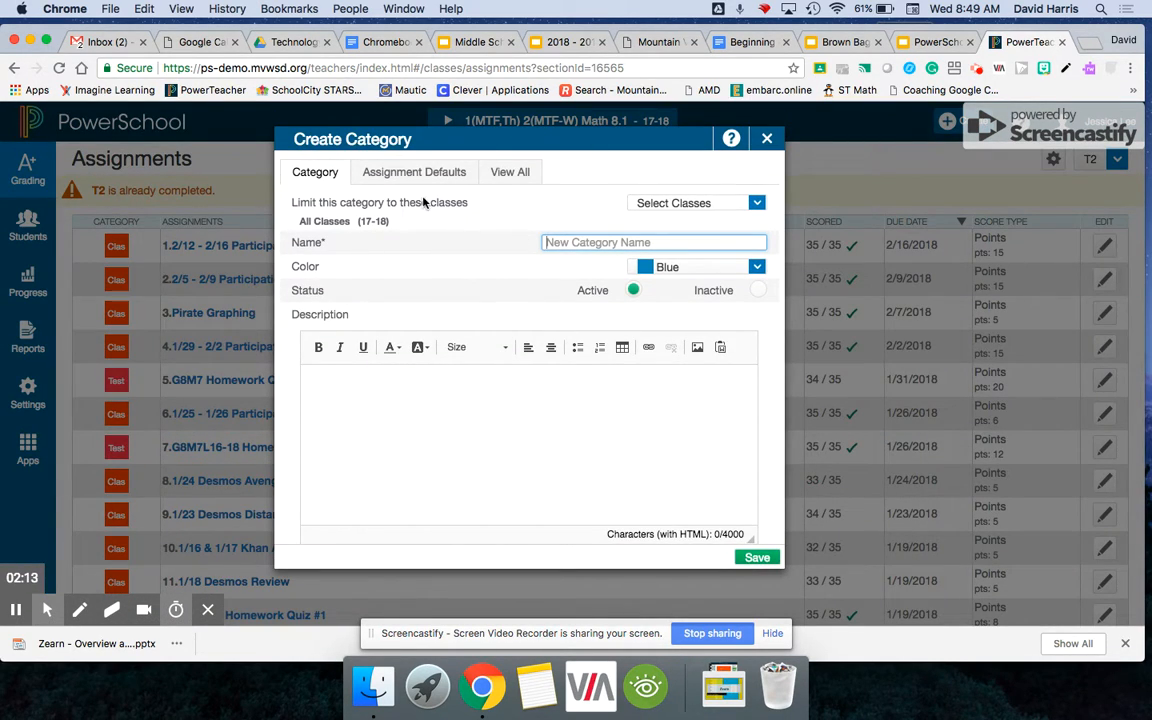
pyautogui.click(748, 205)
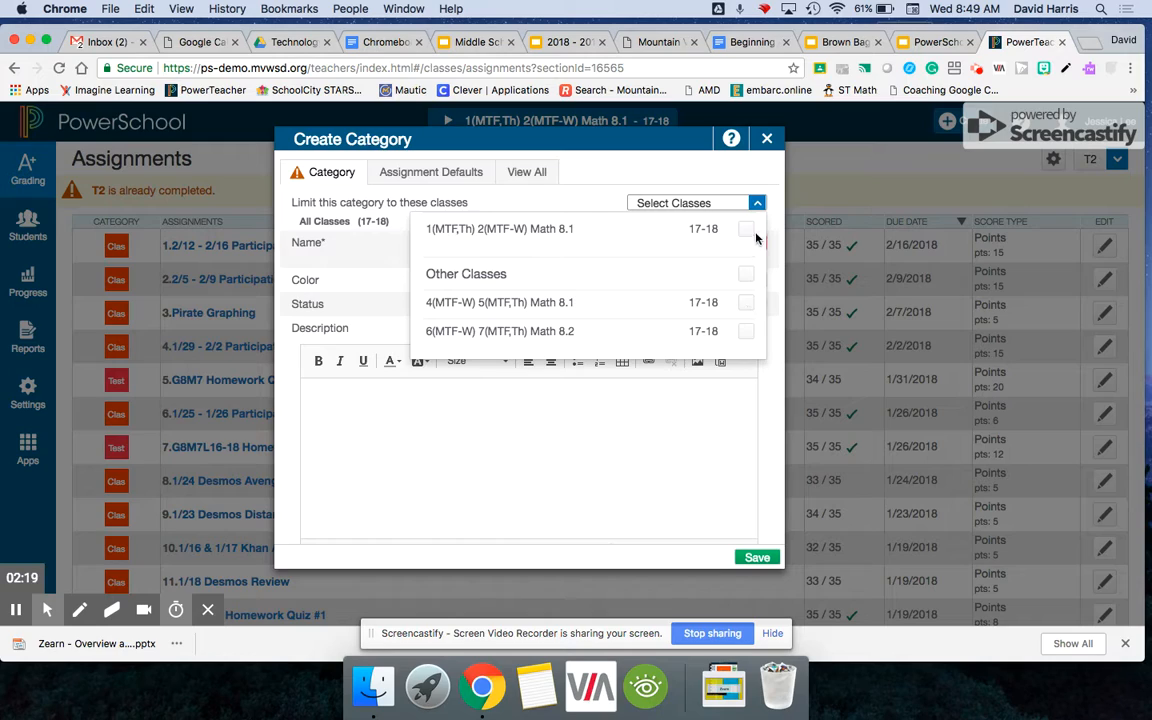
pyautogui.click(746, 230)
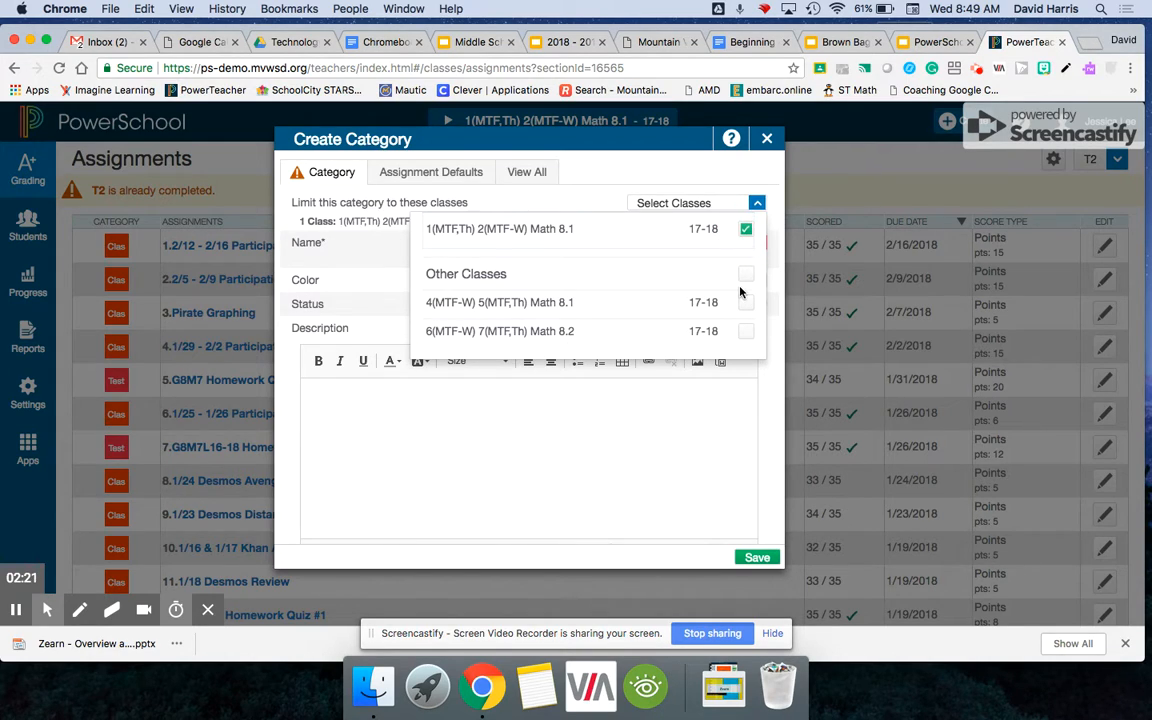
pyautogui.click(746, 230)
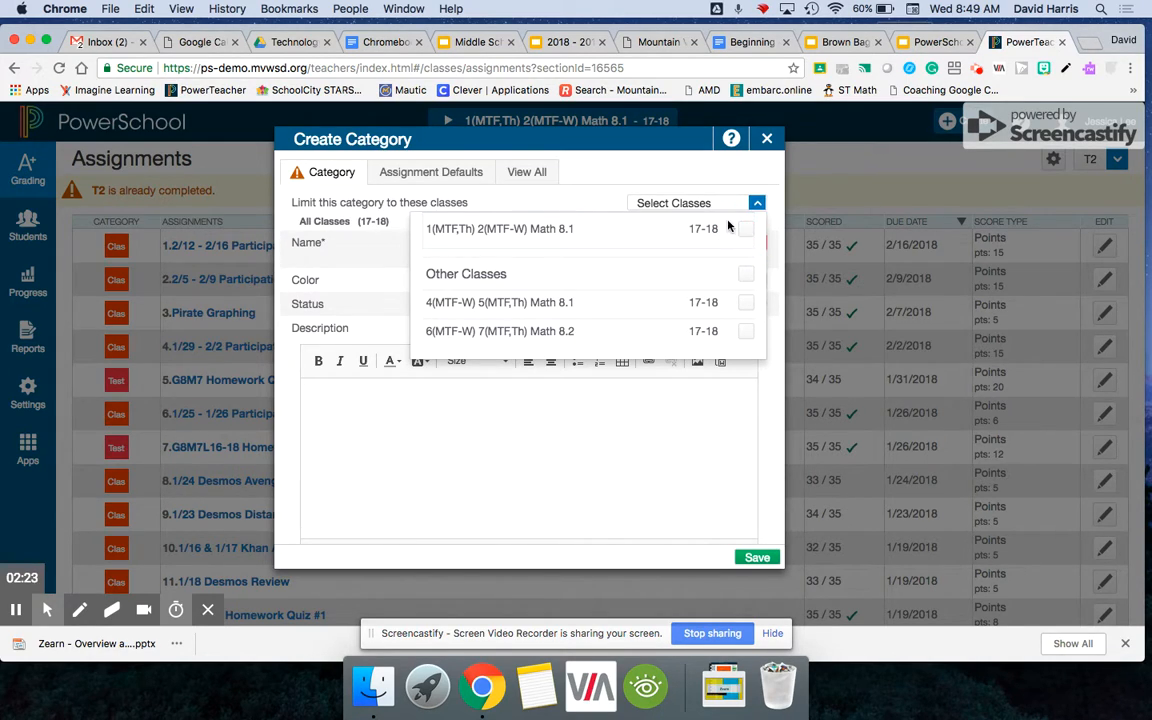
pyautogui.click(540, 203)
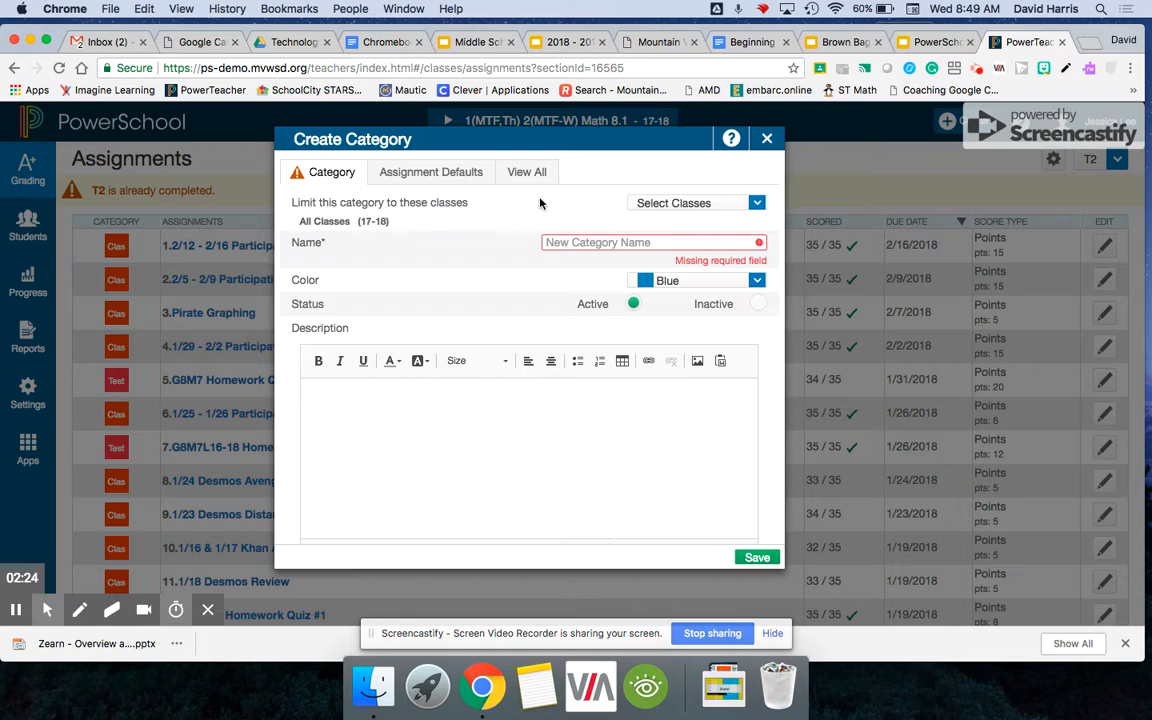
# - Name the new category Practice
pyautogui.click(582, 241)
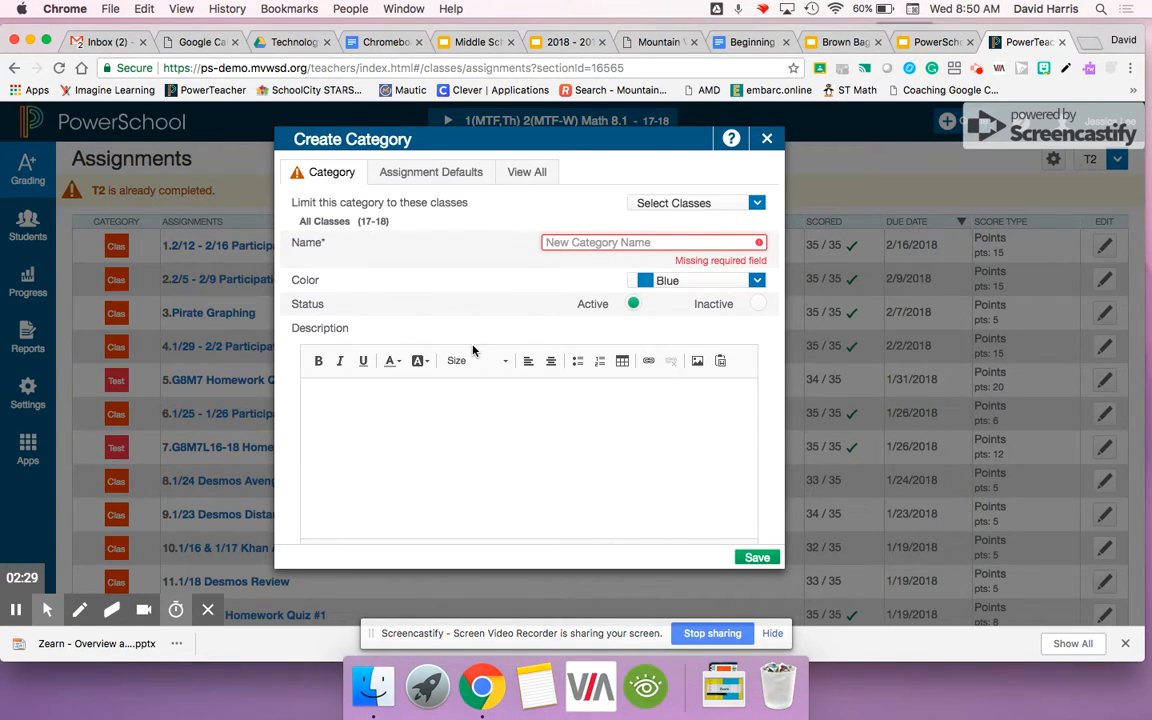
pyautogui.write('Tes')
pyautogui.press('BackSpace')
pyautogui.press('BackSpace')
pyautogui.press('BackSpace')
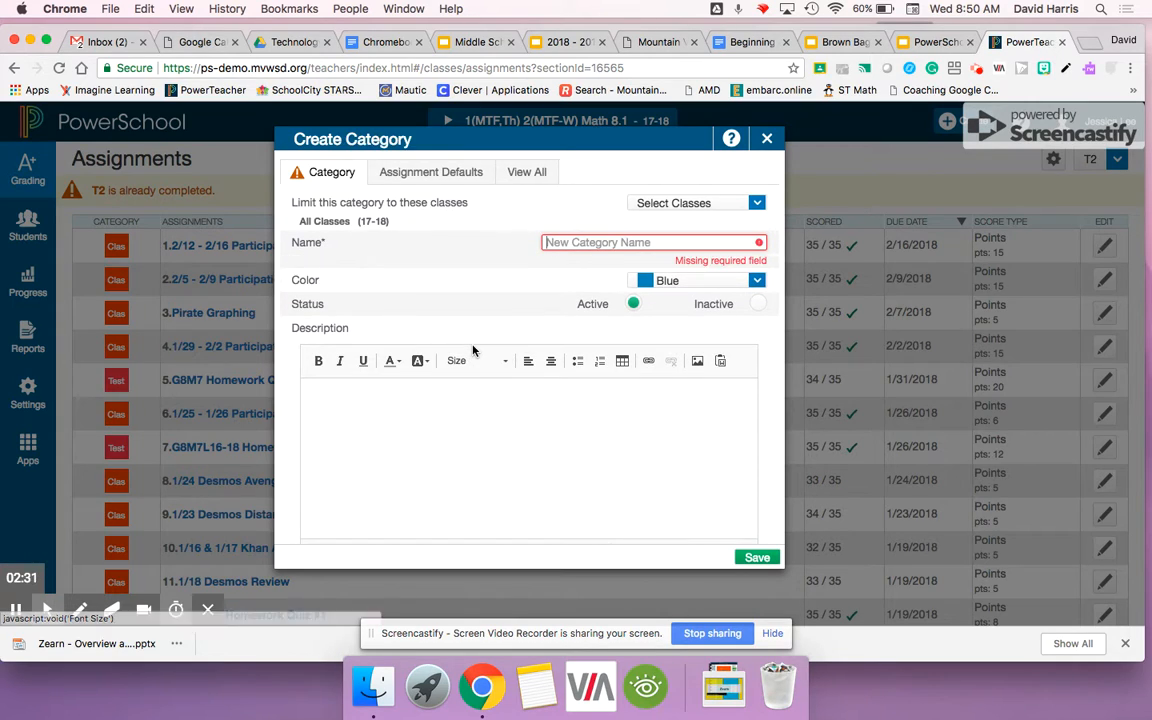
pyautogui.write('Practice')
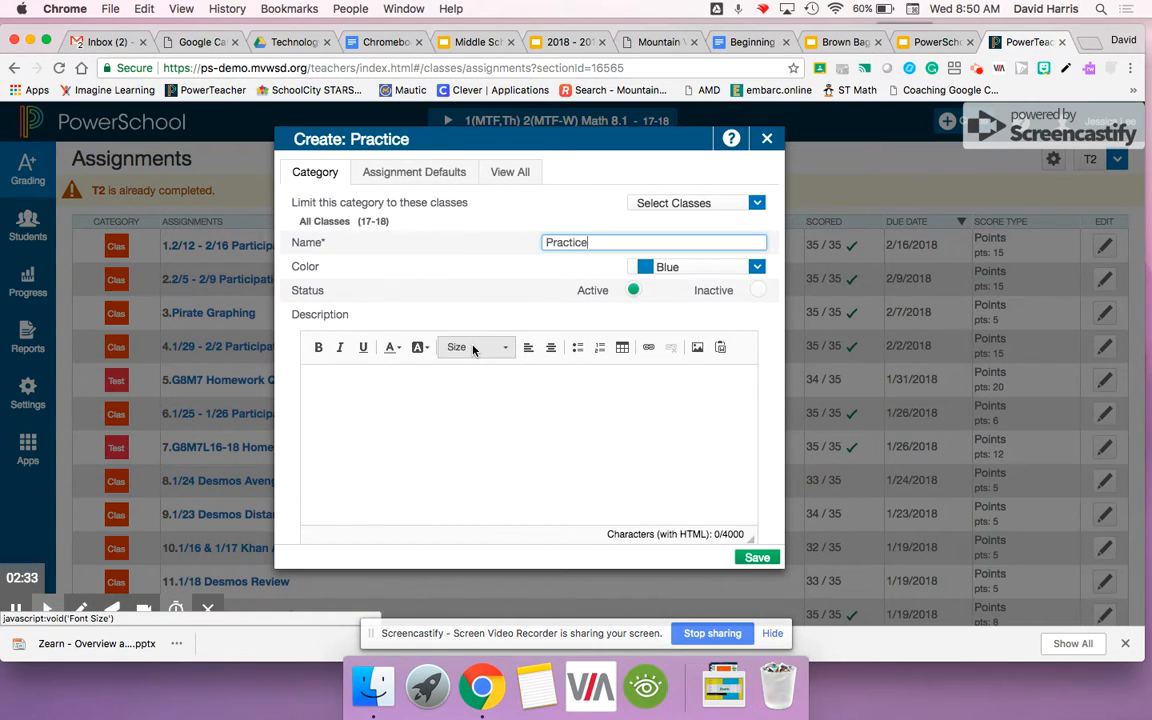
# - Set the Practice category's color to Teal and place the cursor in its empty description
pyautogui.click(721, 268)
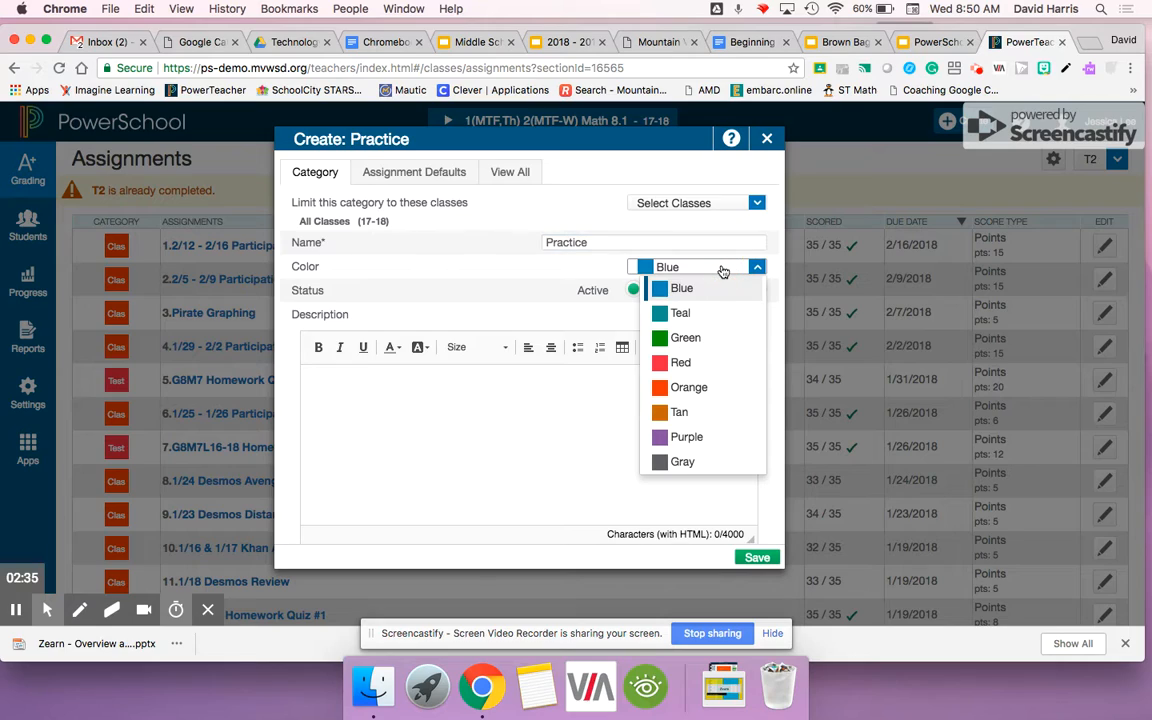
pyautogui.scroll(-1, 722, 404)
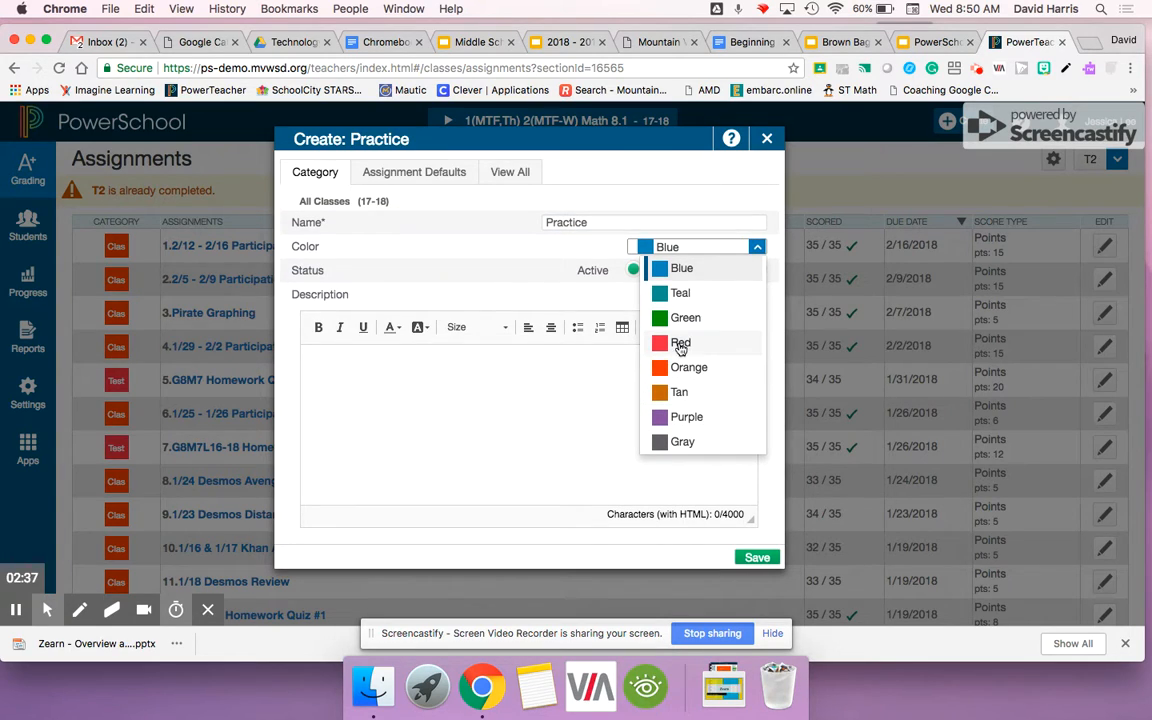
pyautogui.click(689, 293)
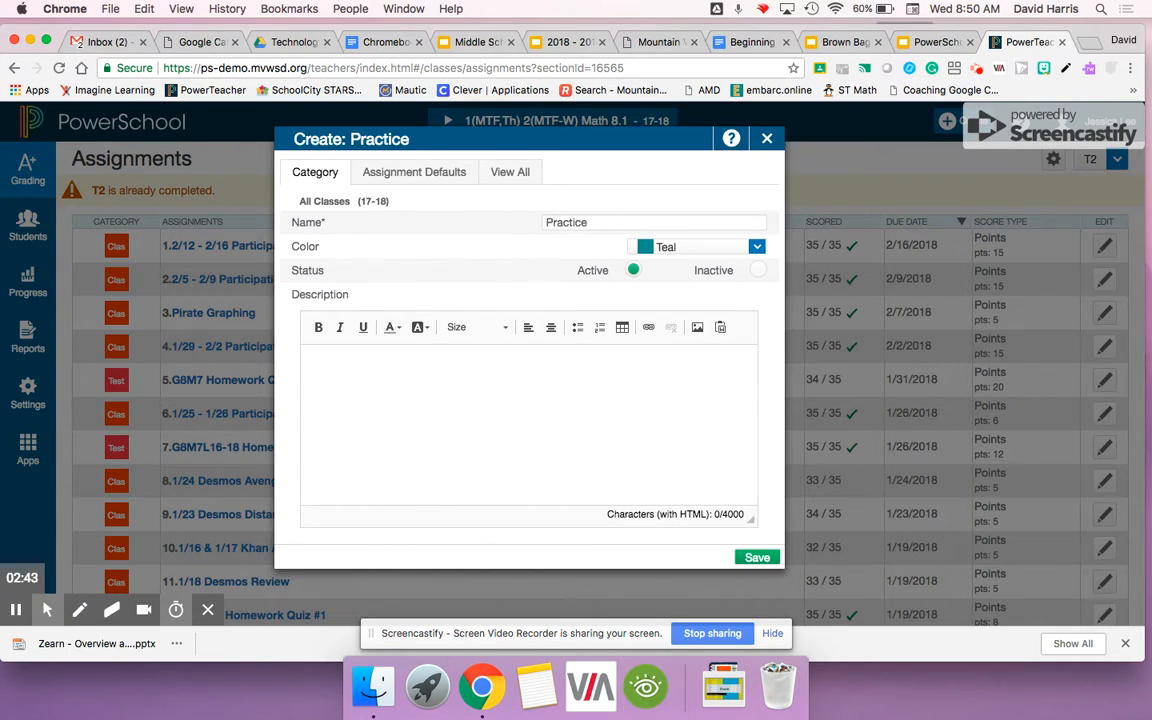
pyautogui.click(520, 395)
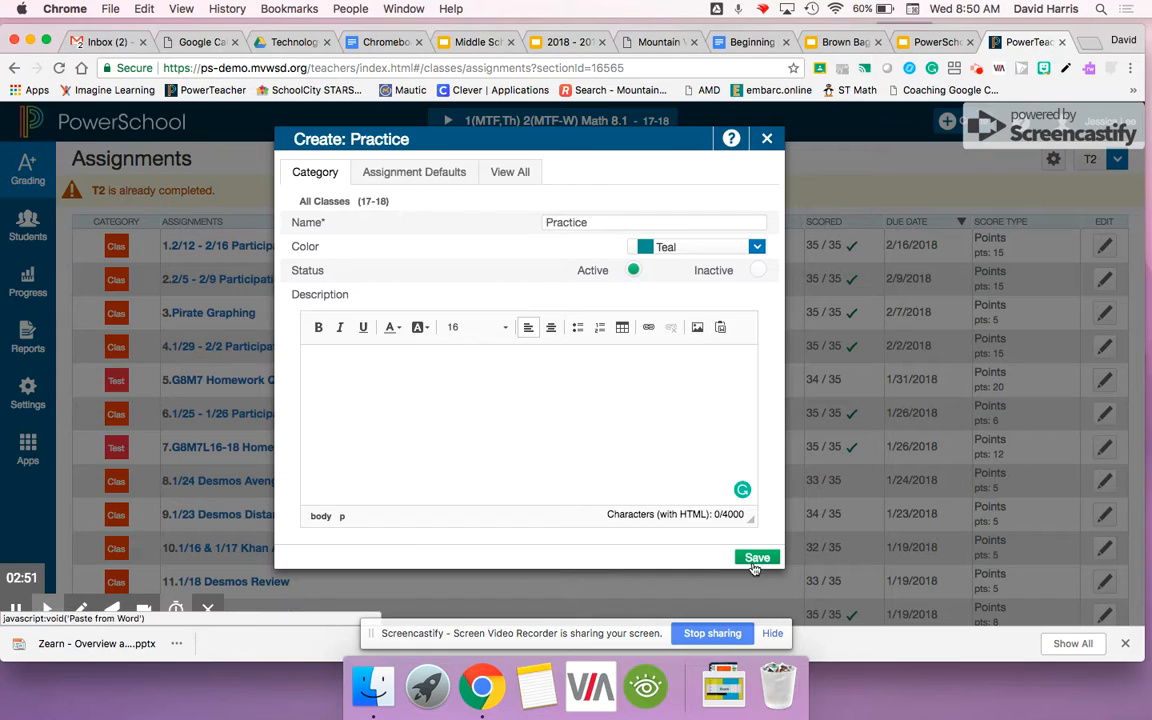
# - Set the Practice category's assignment defaults to score type Points with 10 score entry points, and view the list of all categories
pyautogui.click(378, 171)
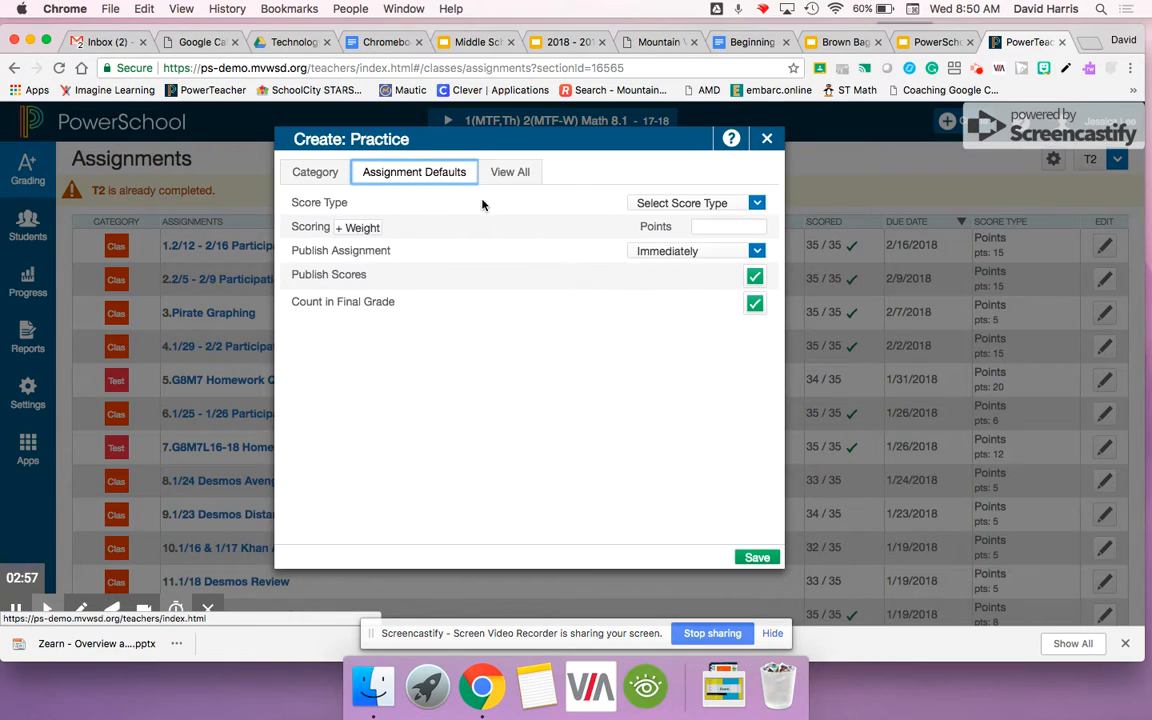
pyautogui.click(745, 205)
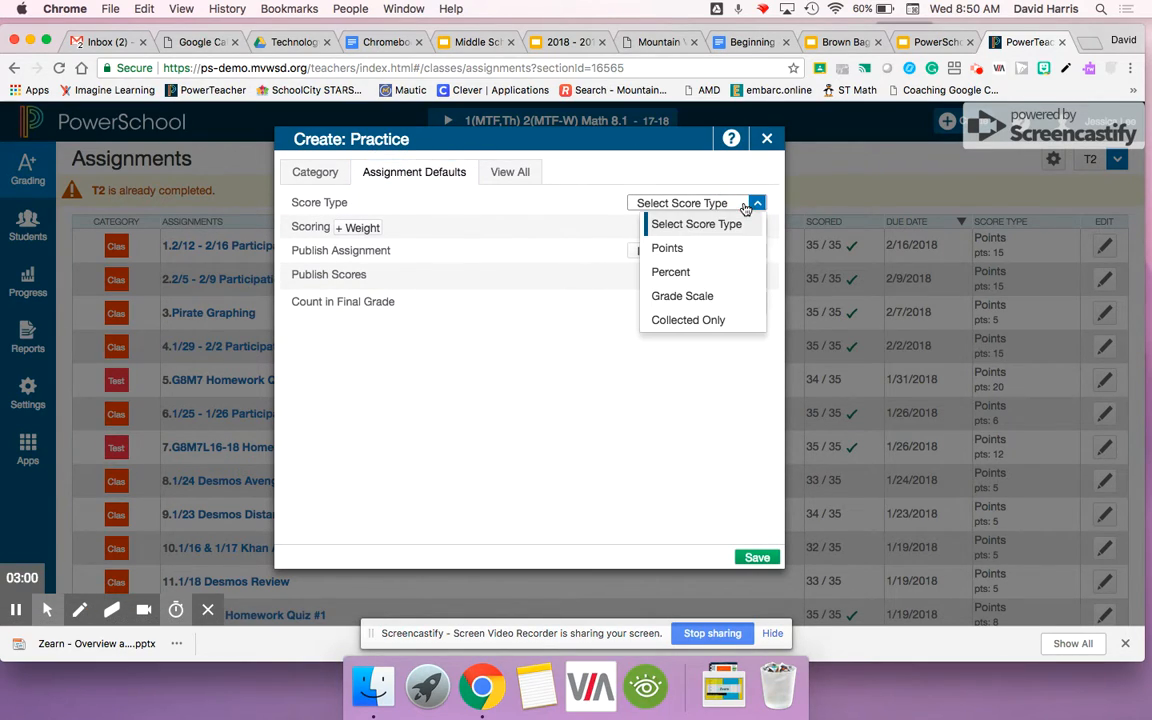
pyautogui.click(697, 248)
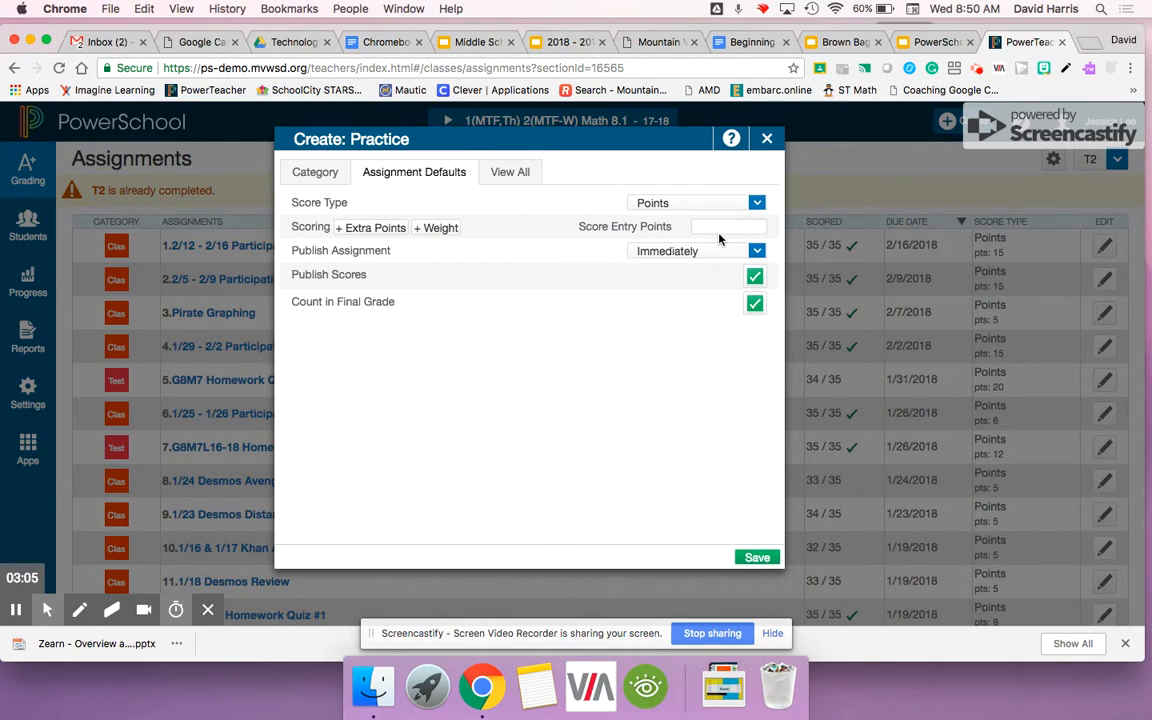
pyautogui.click(719, 227)
pyautogui.click(727, 242)
pyautogui.click(730, 254)
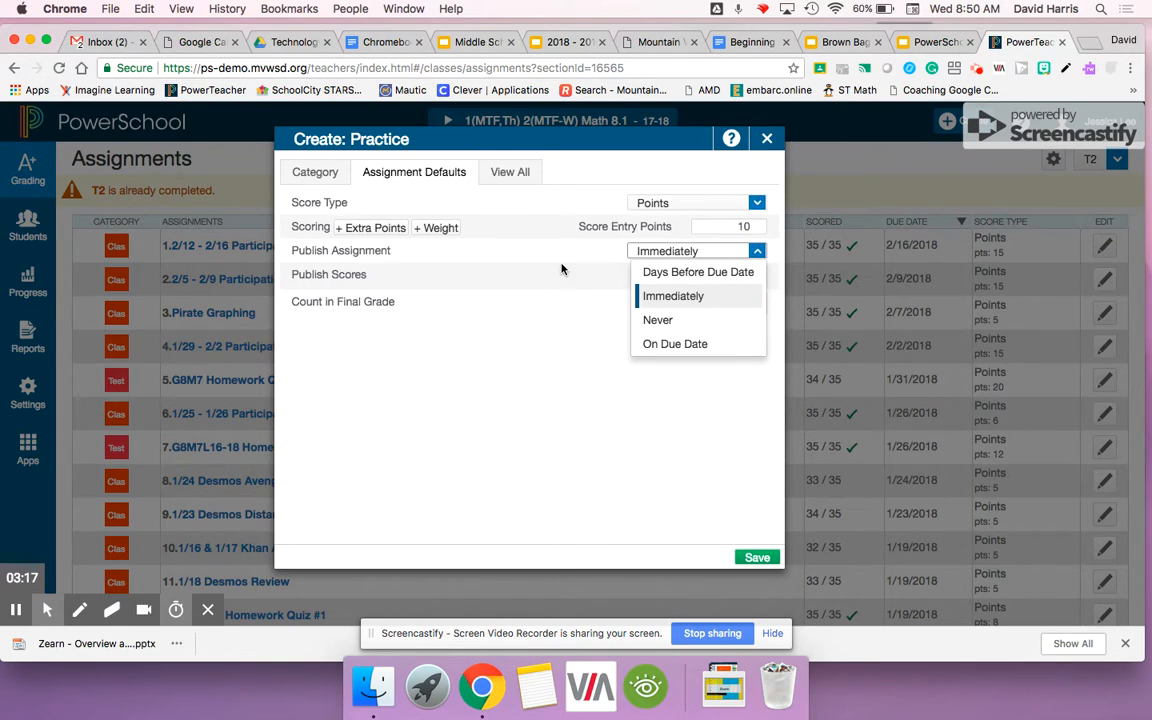
pyautogui.click(549, 469)
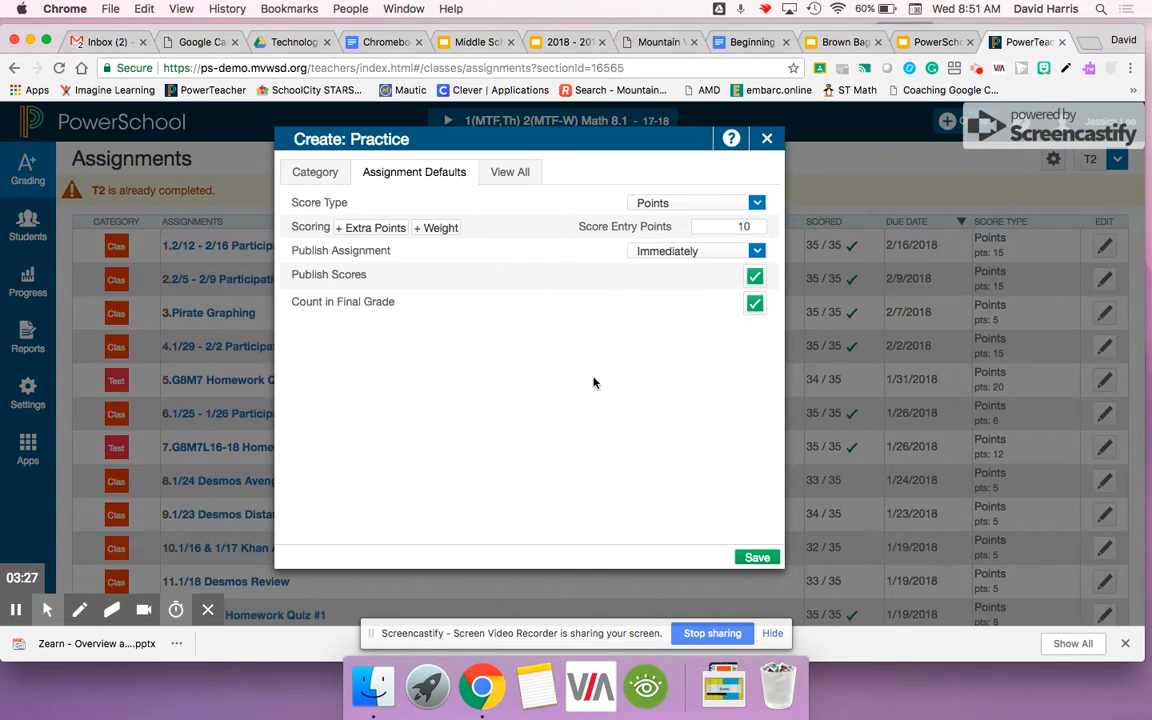
pyautogui.click(525, 180)
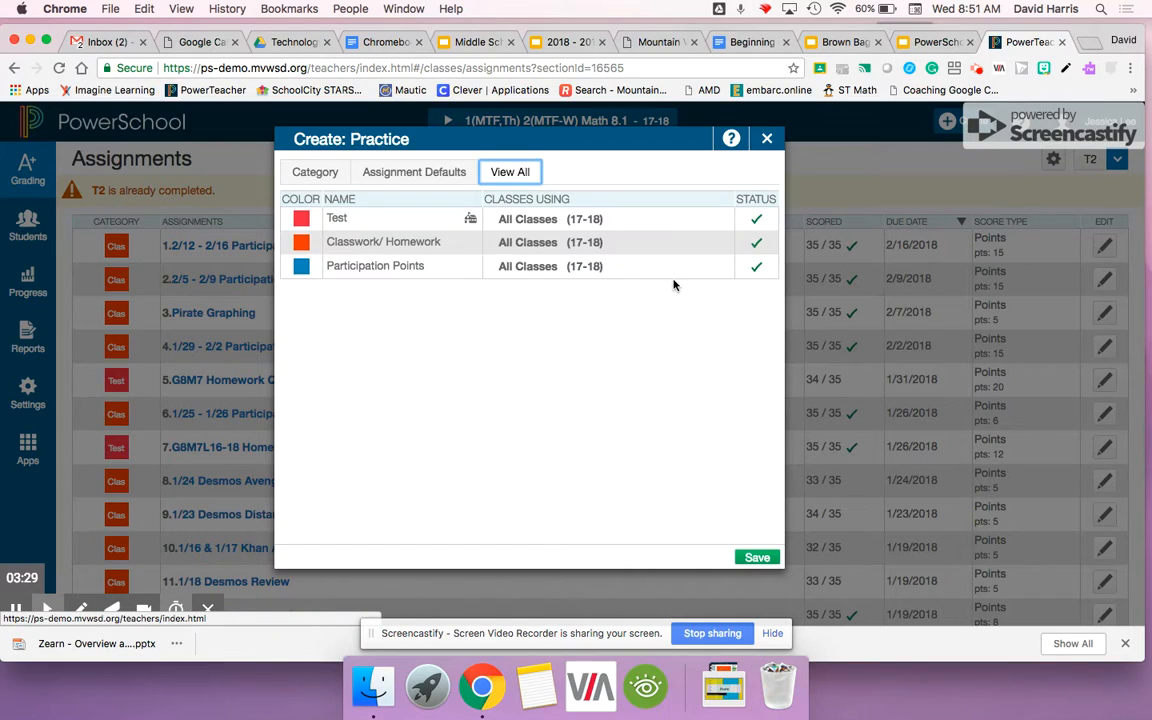
# - Review the Practice category's general settings, save the new category, and open the gradebook's Categories list
pyautogui.click(313, 176)
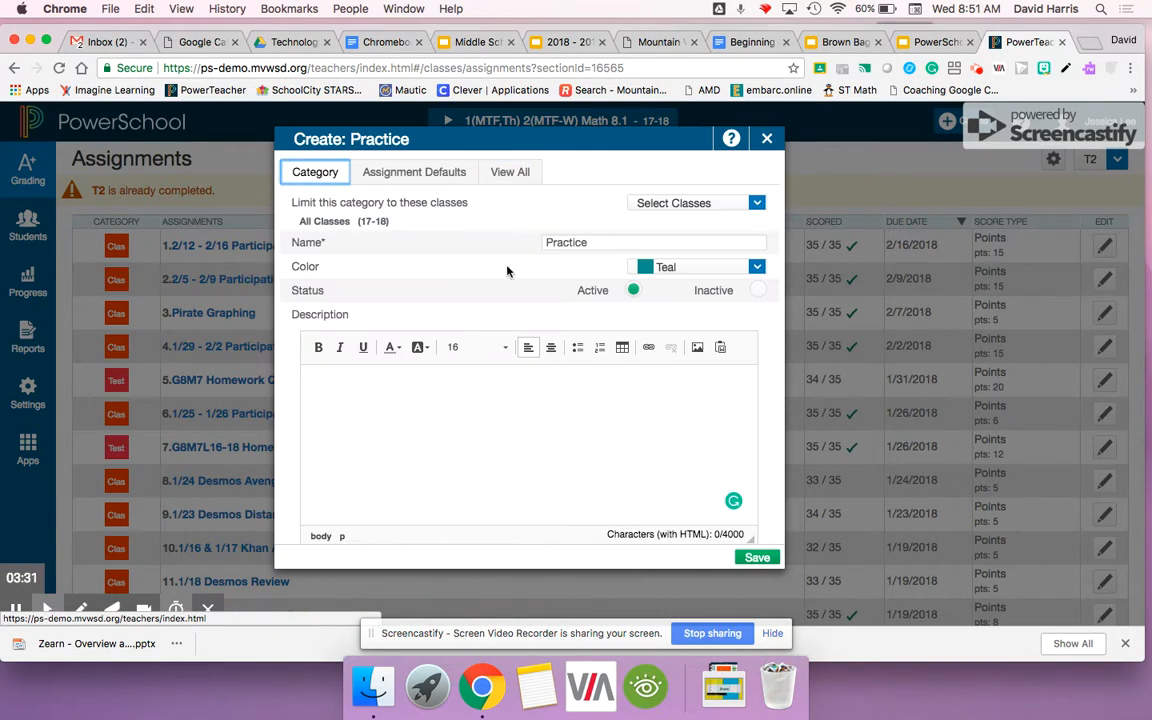
pyautogui.click(750, 558)
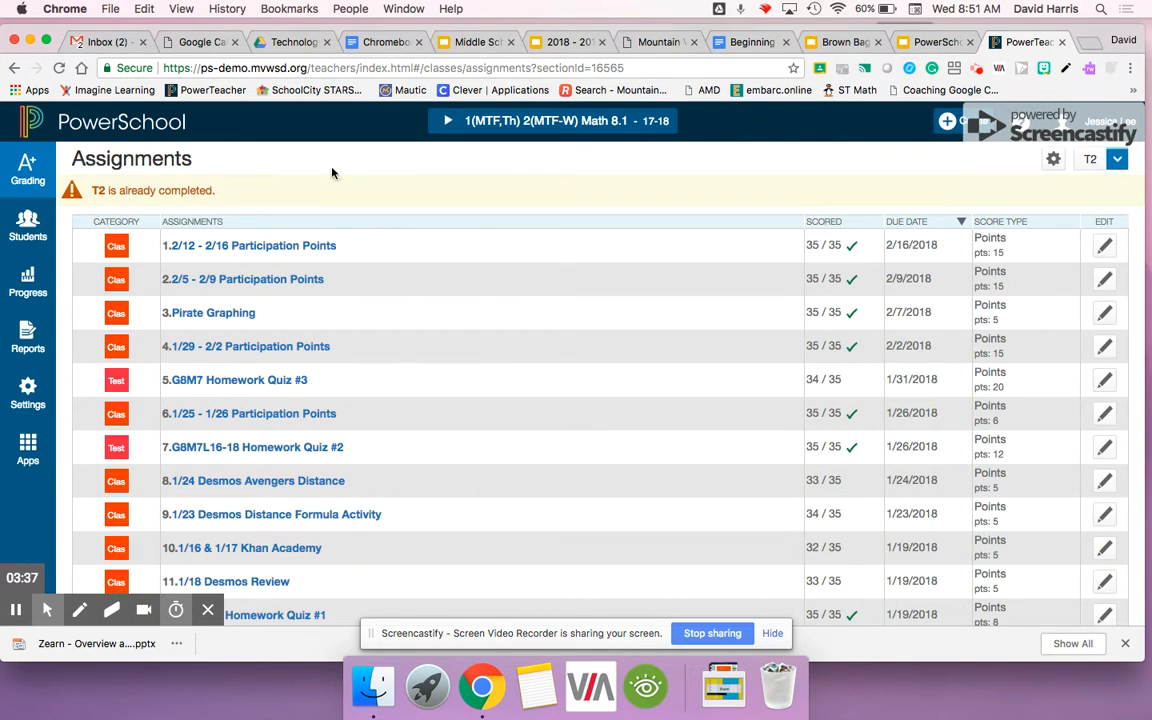
pyautogui.click(28, 170)
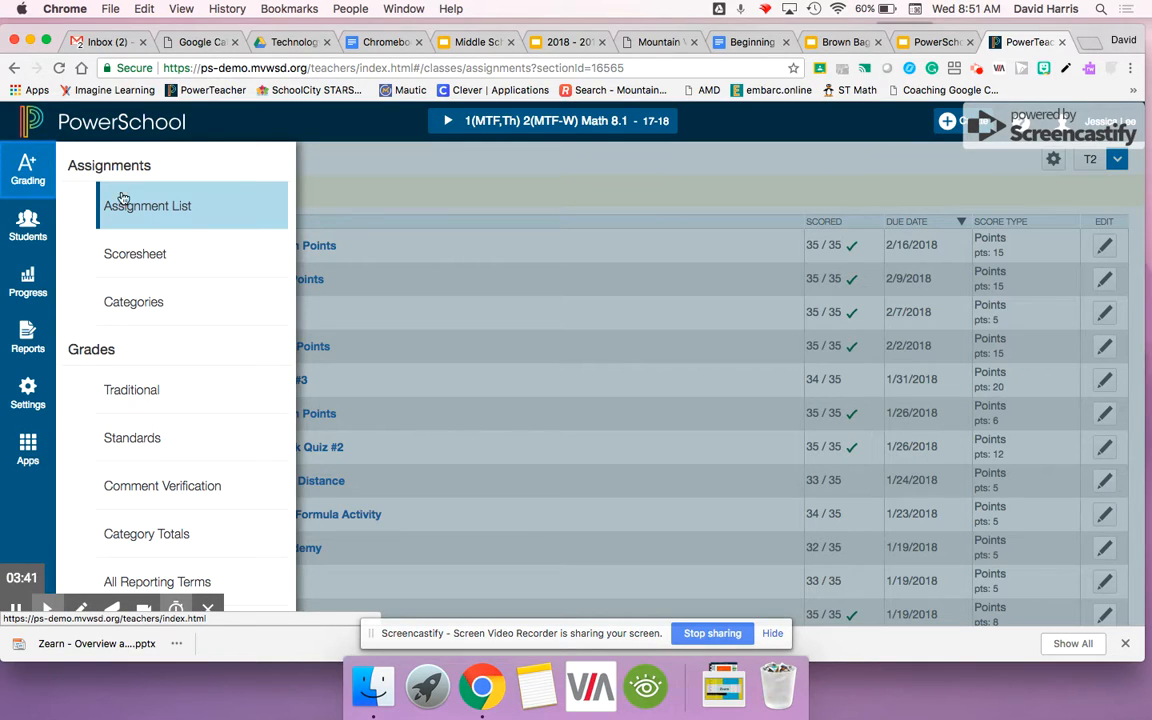
pyautogui.click(129, 312)
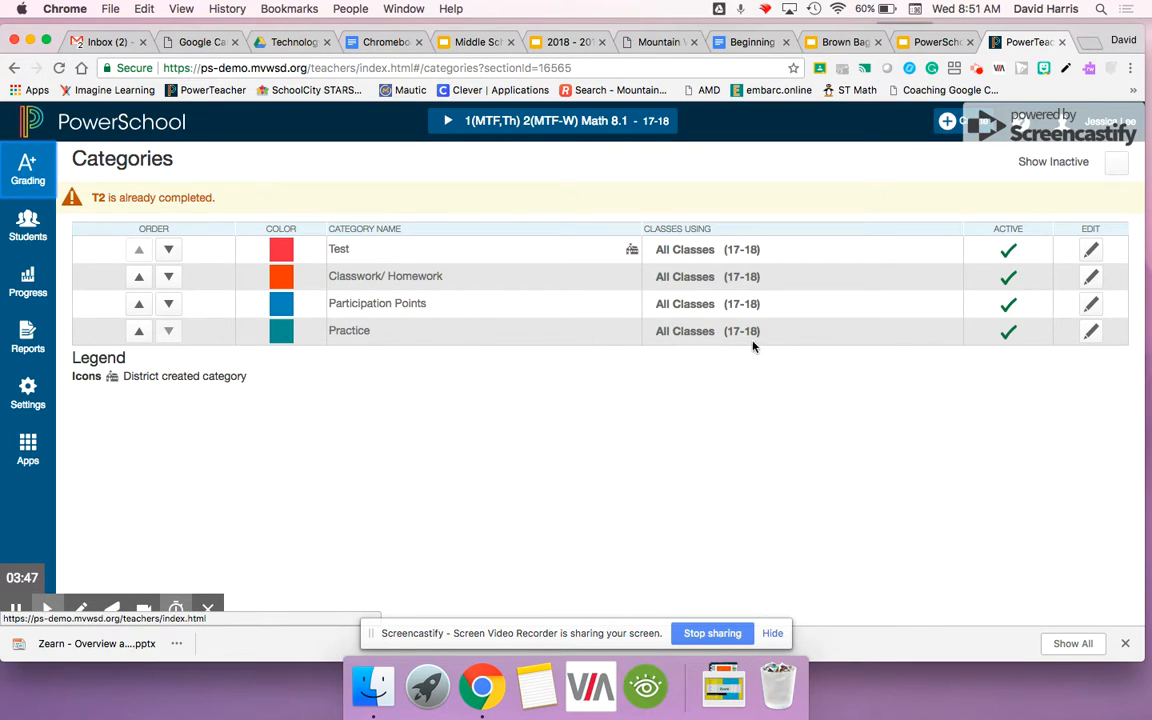
# - Change the Practice category's status to Inactive and save it
pyautogui.click(1092, 336)
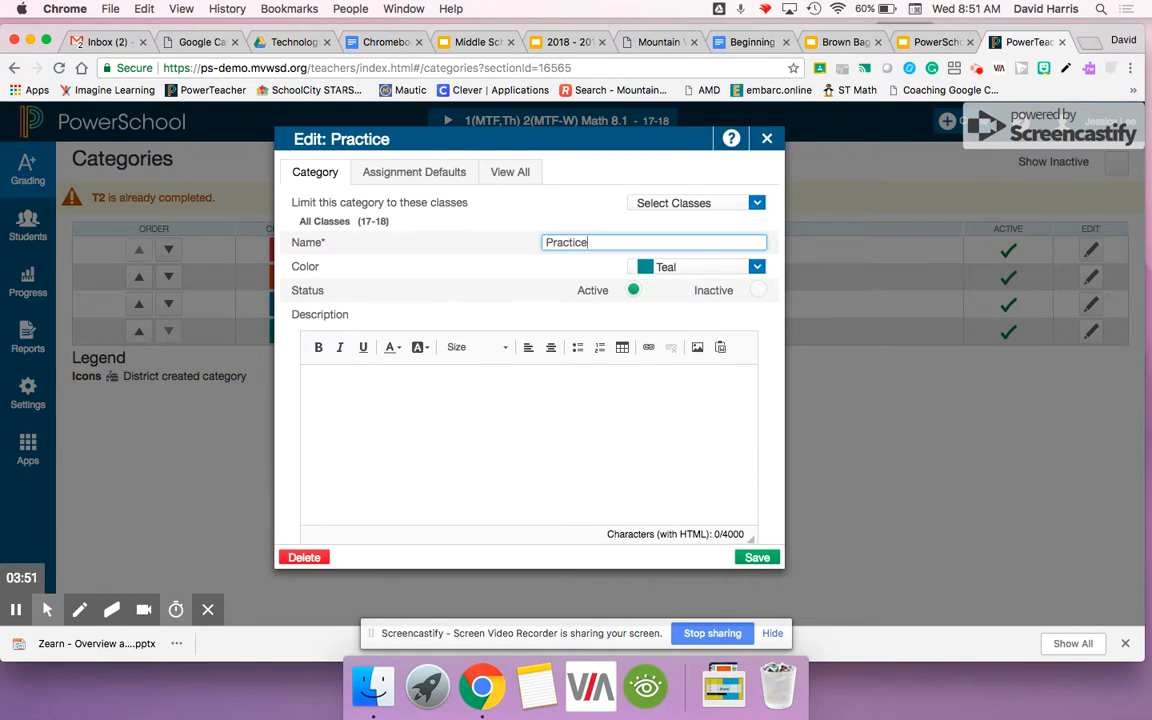
pyautogui.click(758, 290)
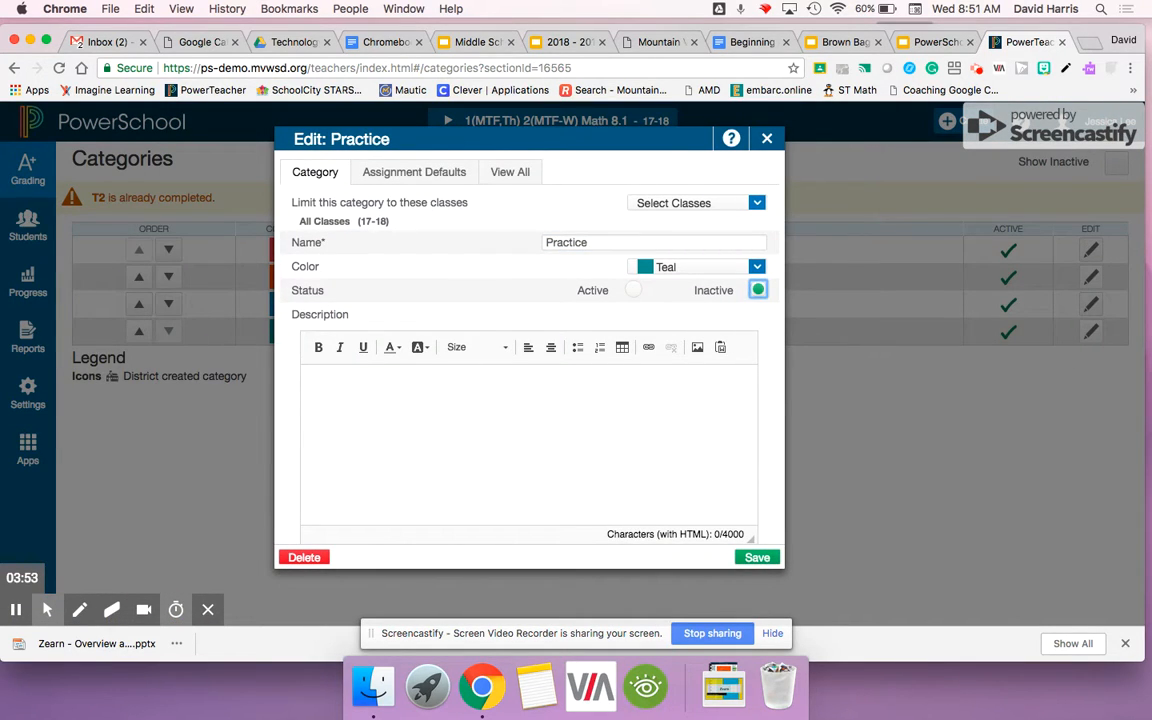
pyautogui.click(754, 562)
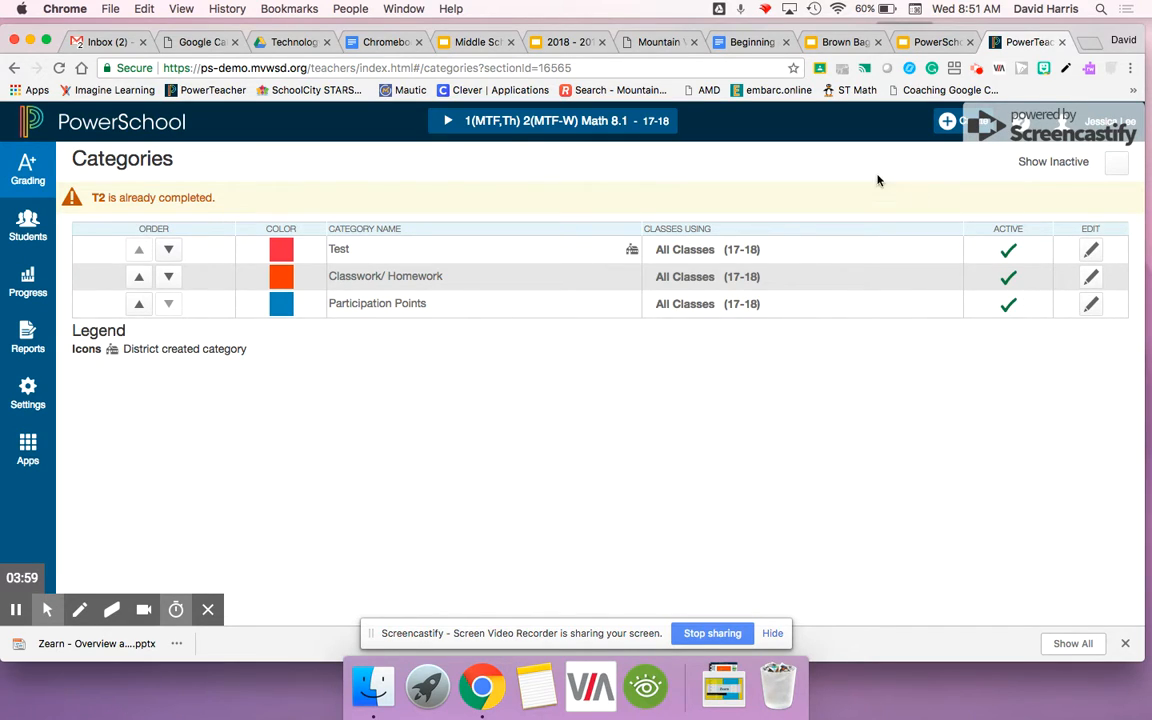
# - Return to the assignment list and show the choices for creating a new assignment or category
pyautogui.click(18, 168)
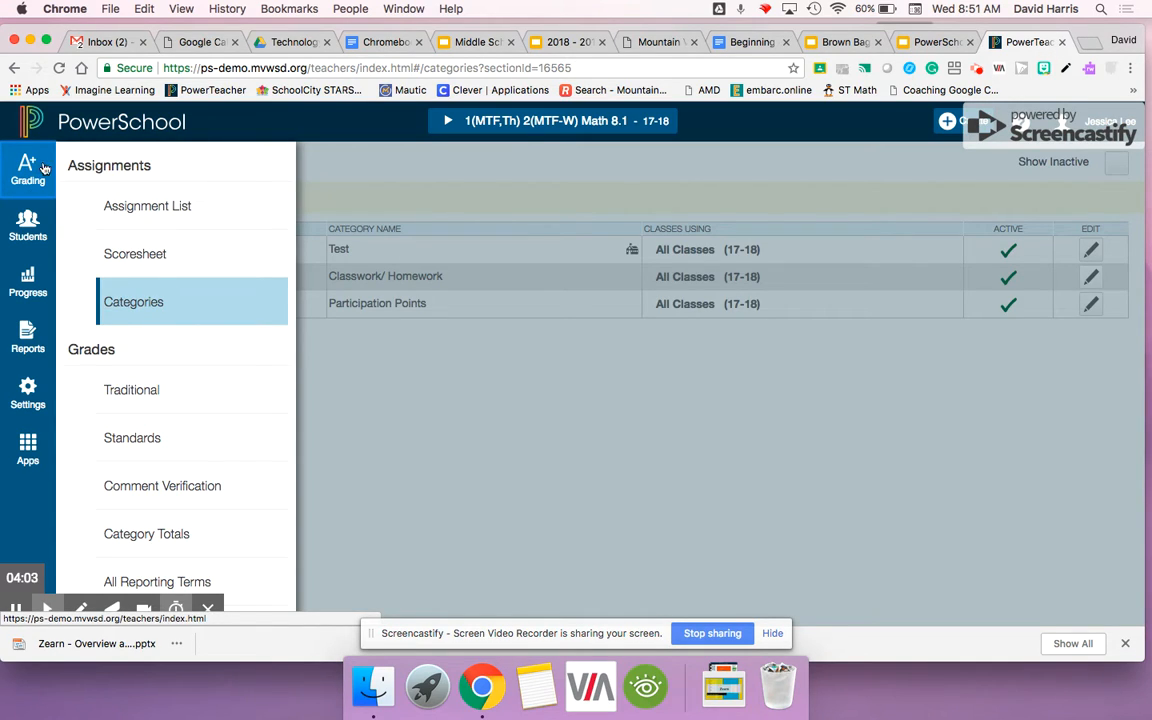
pyautogui.click(118, 207)
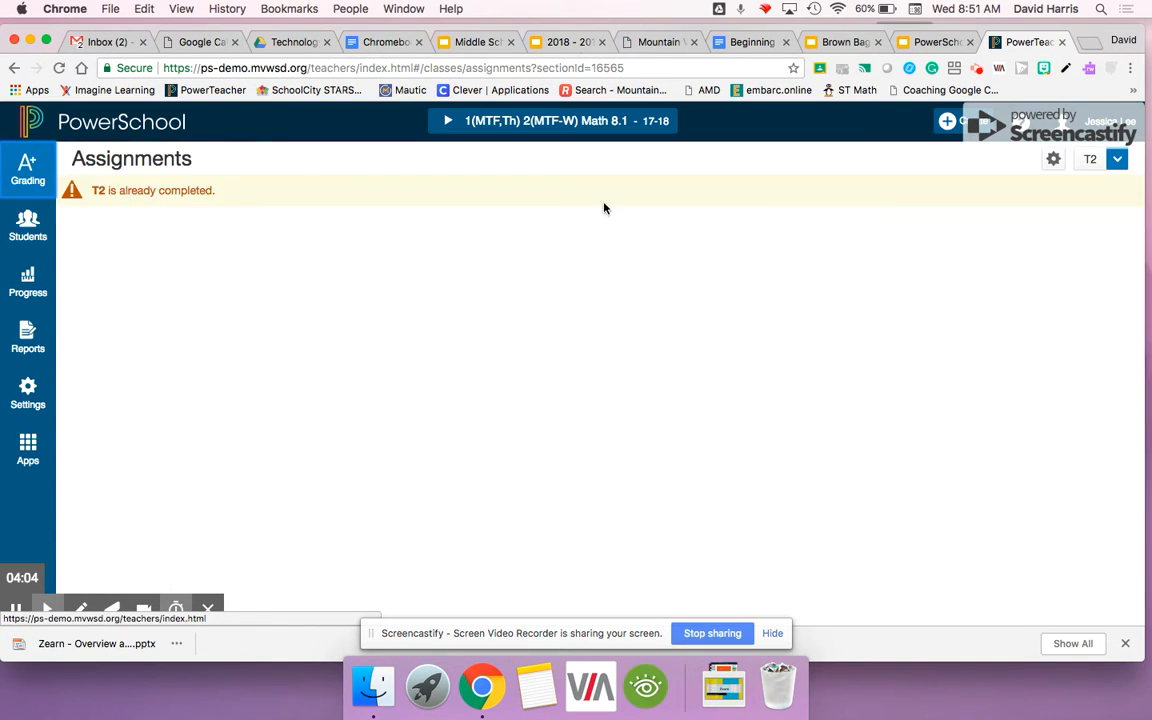
pyautogui.click(979, 121)
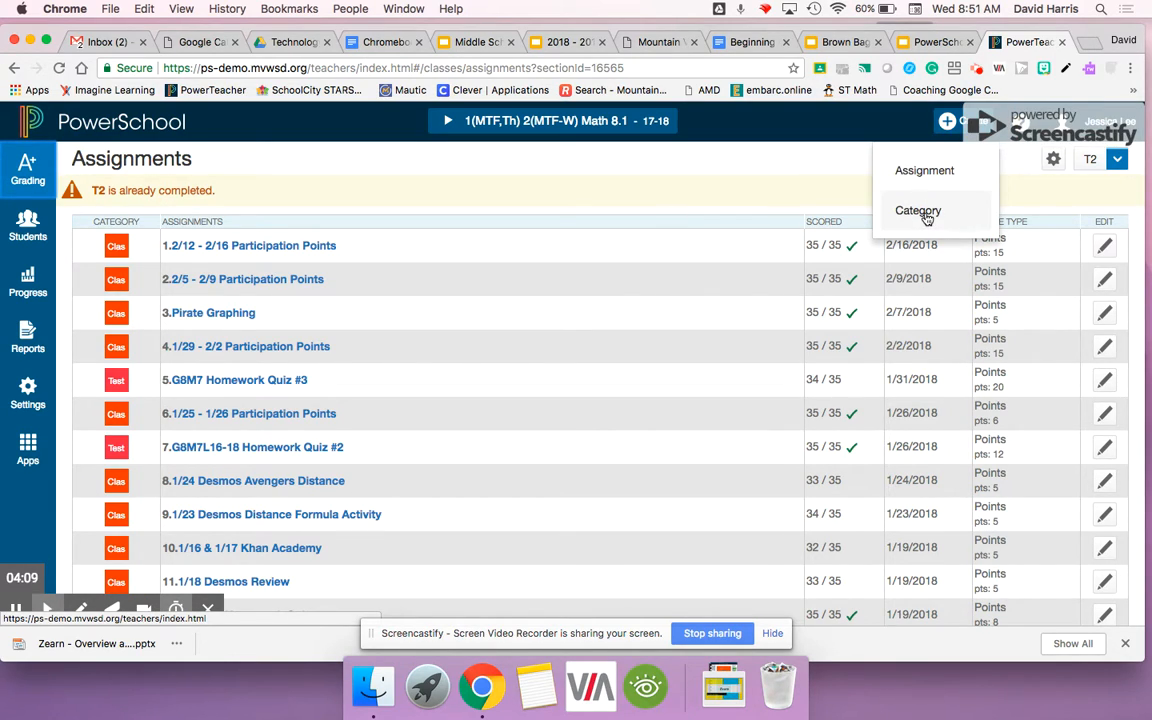